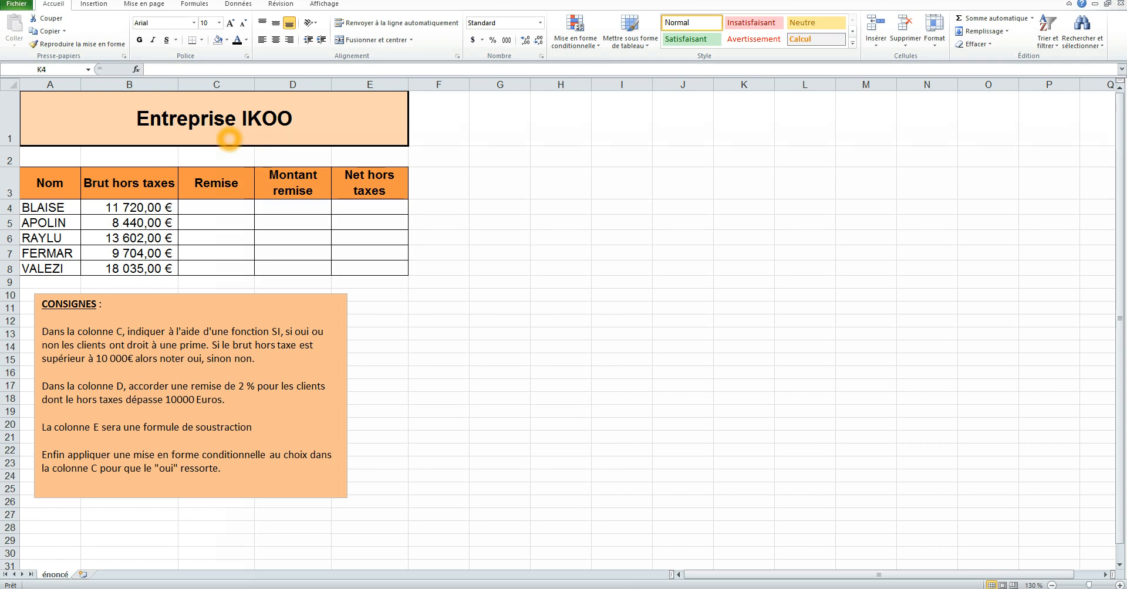
Examine the Entreprise IKOO table's title, column headers, client names and pre-tax gross amounts.
click(228, 130)
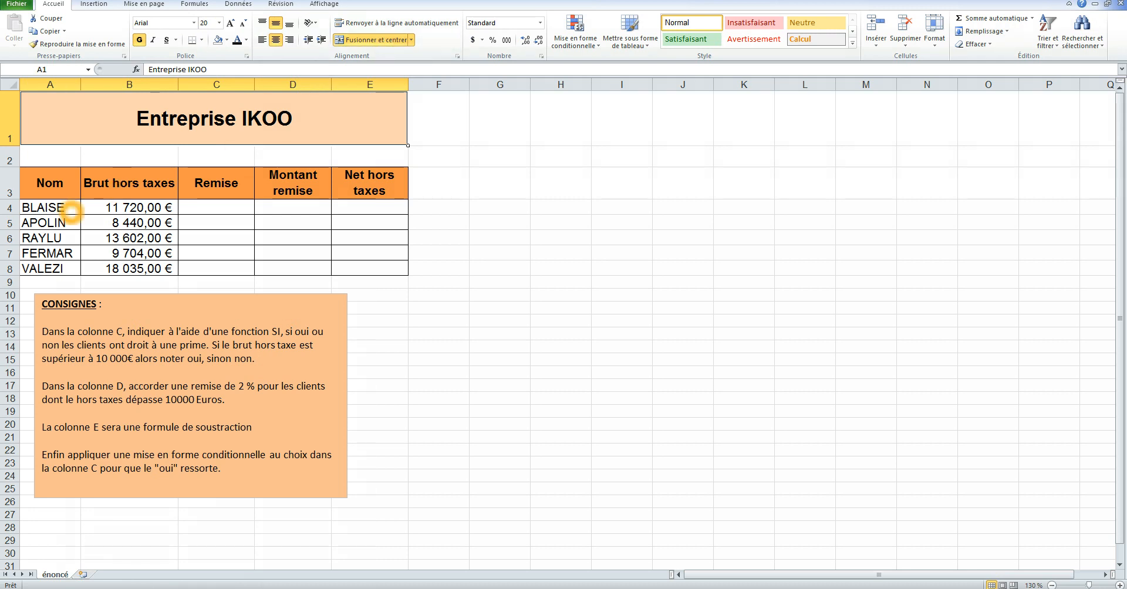
click(68, 195)
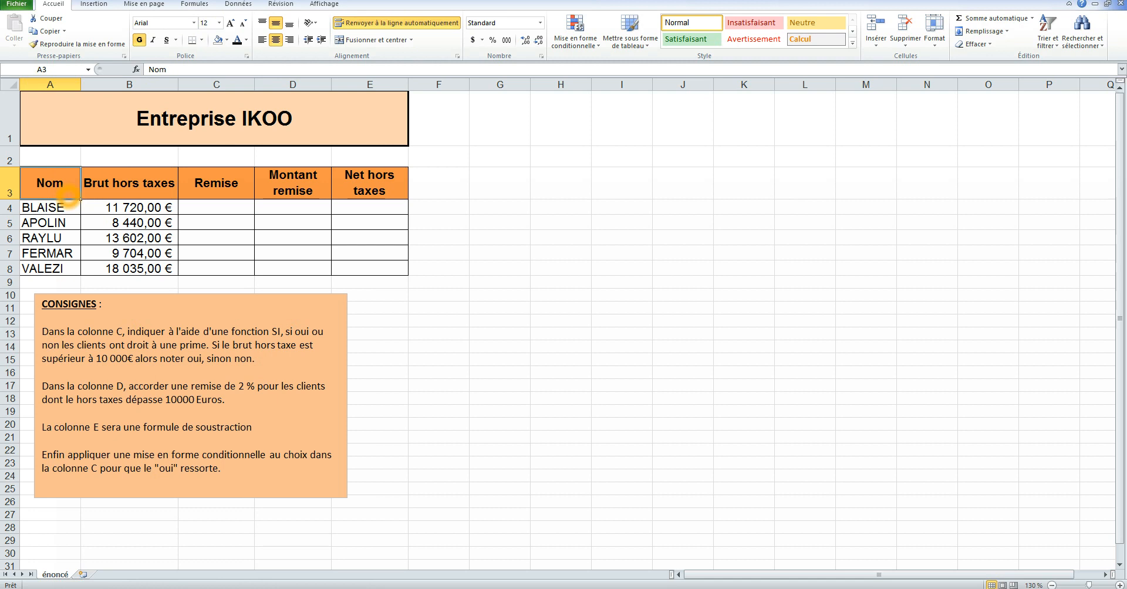
key(Right)
key(Right)
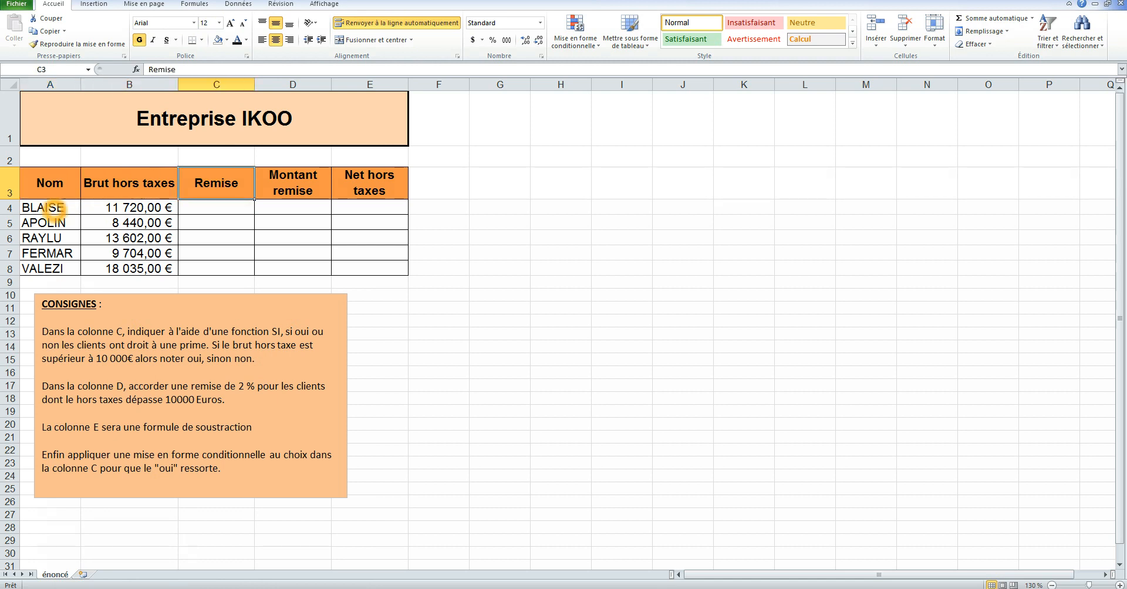
click(54, 210)
click(52, 234)
click(110, 226)
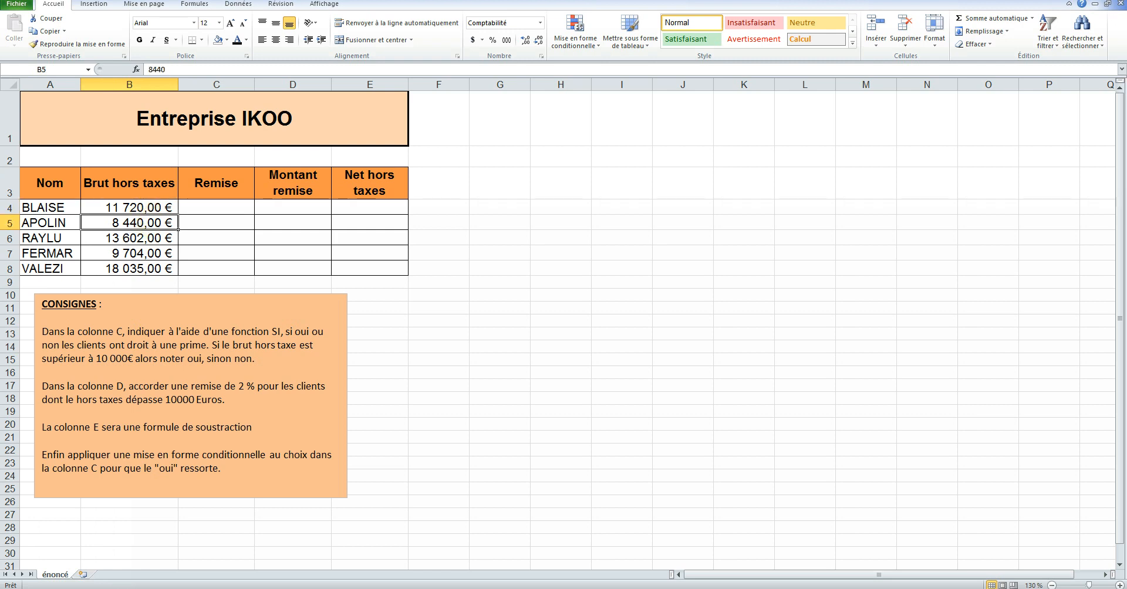
click(150, 238)
click(151, 254)
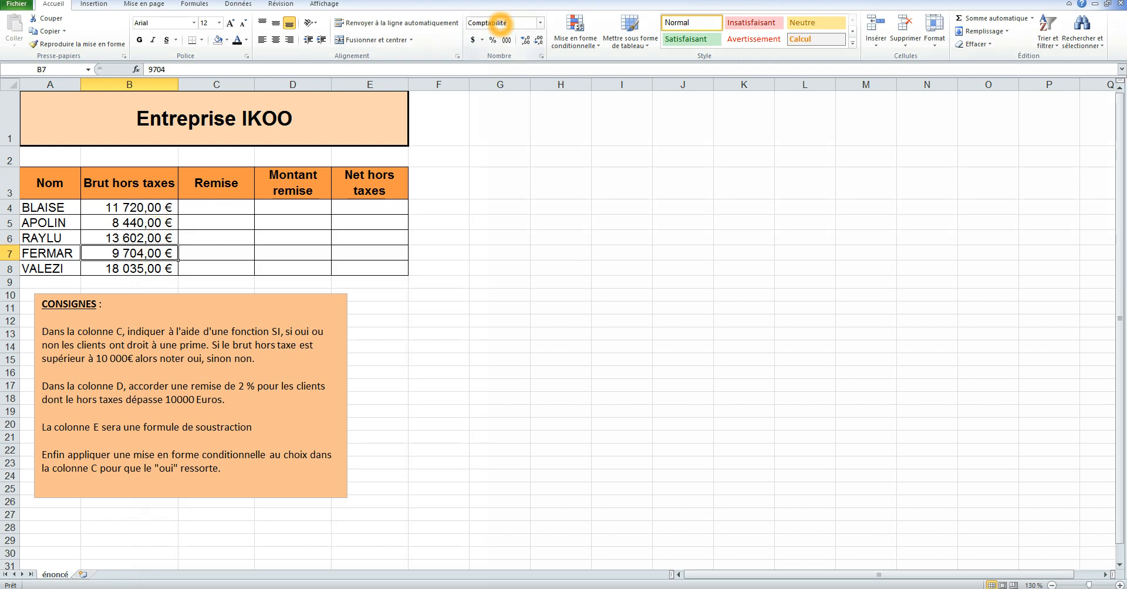
Begin an SI formula in C4 with the logical test B4>10000.
click(219, 207)
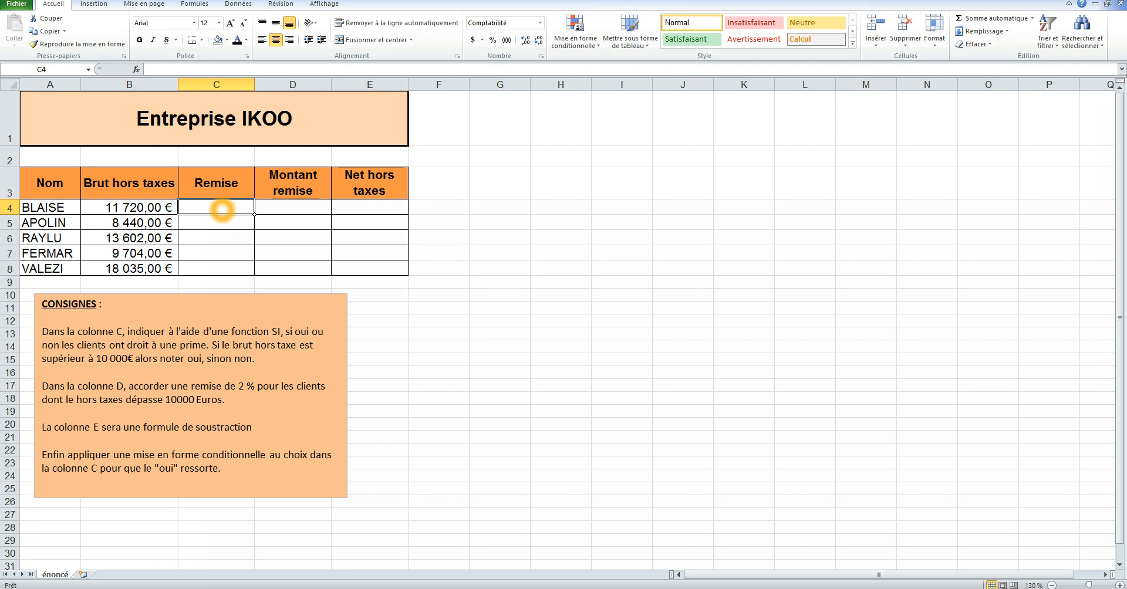
text(=S)
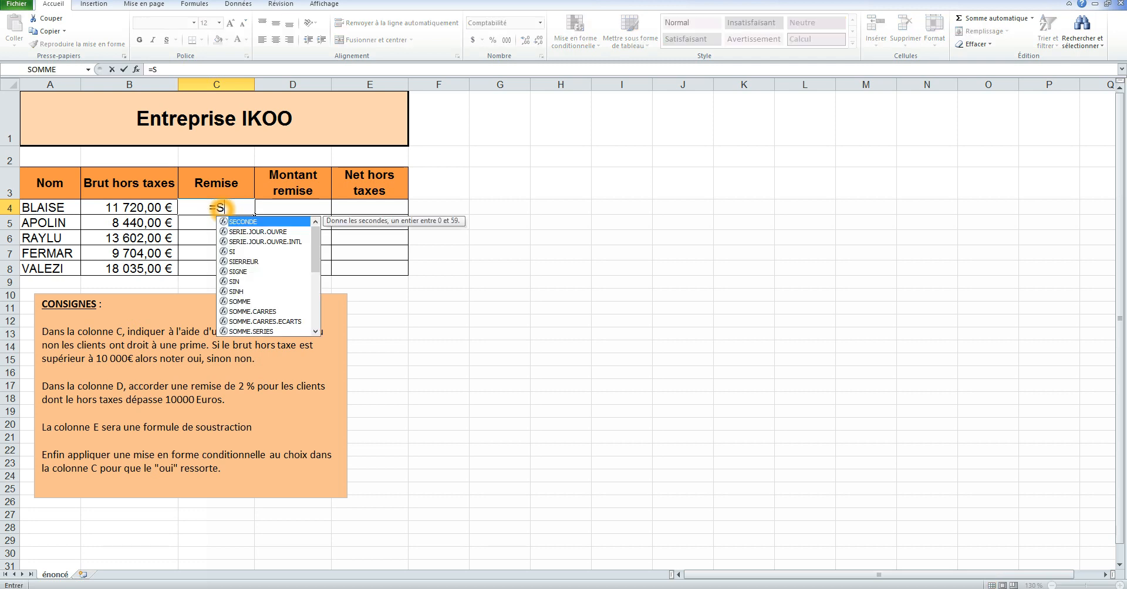
text(O)
key(BackSpace)
text(i)
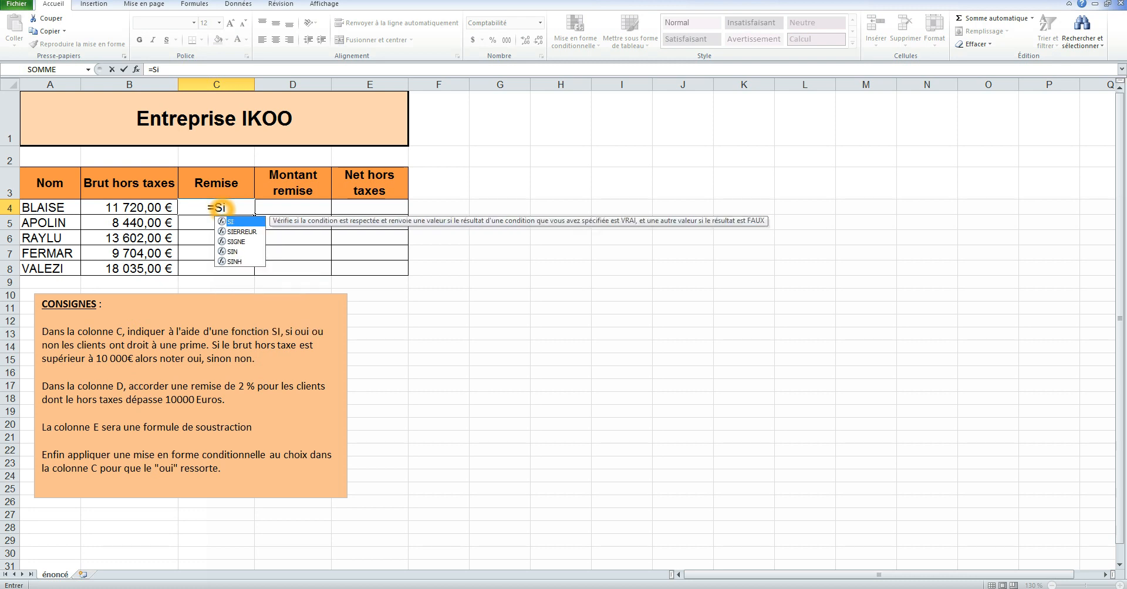
double_click(232, 221)
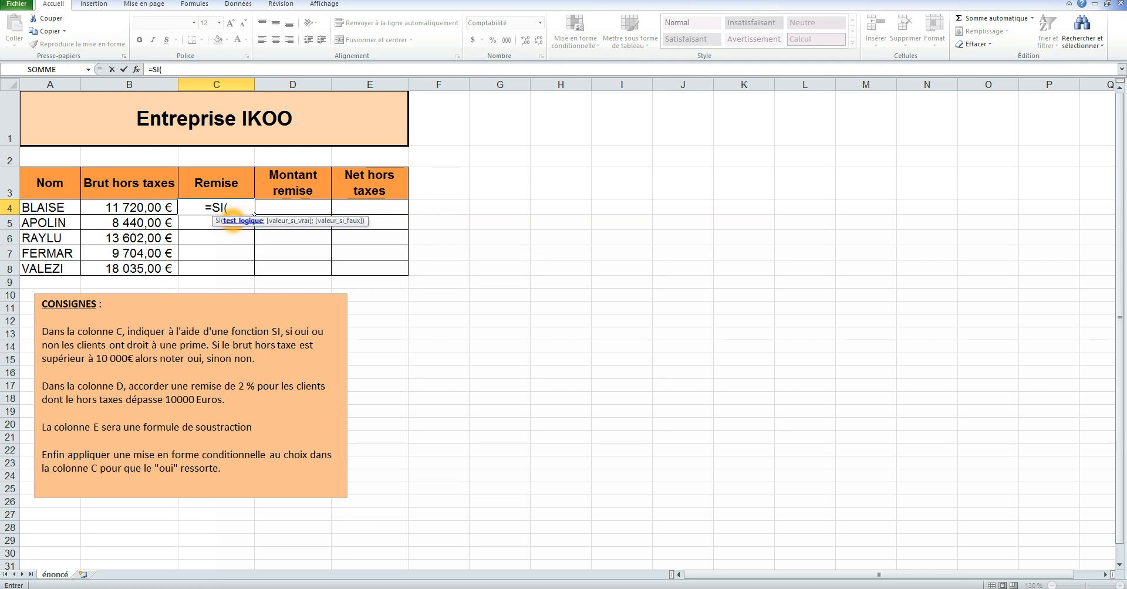
click(234, 222)
click(140, 207)
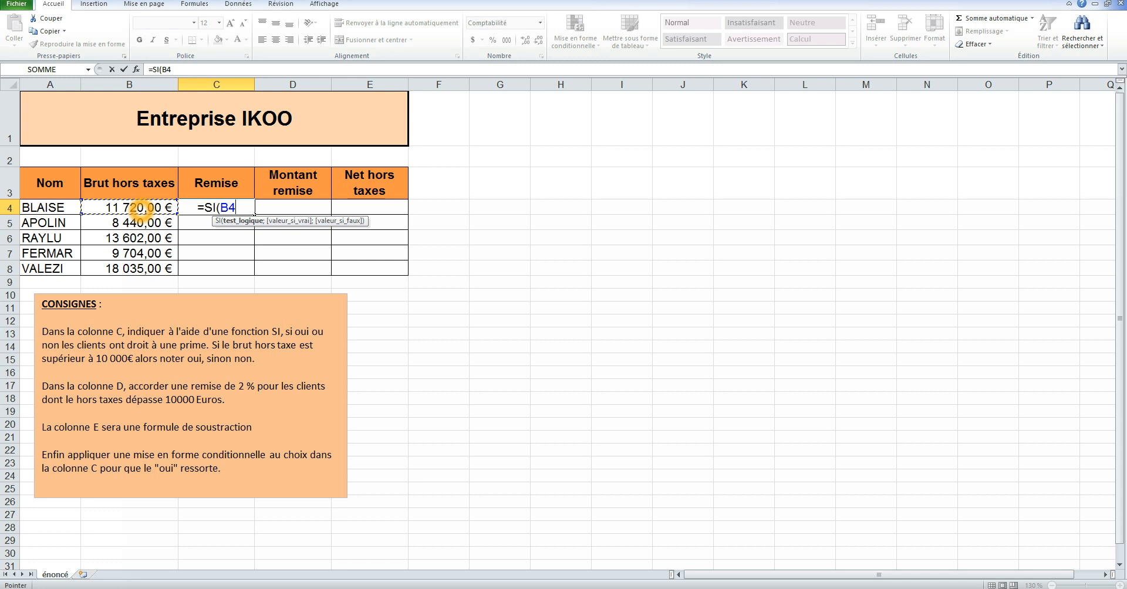
text(>)
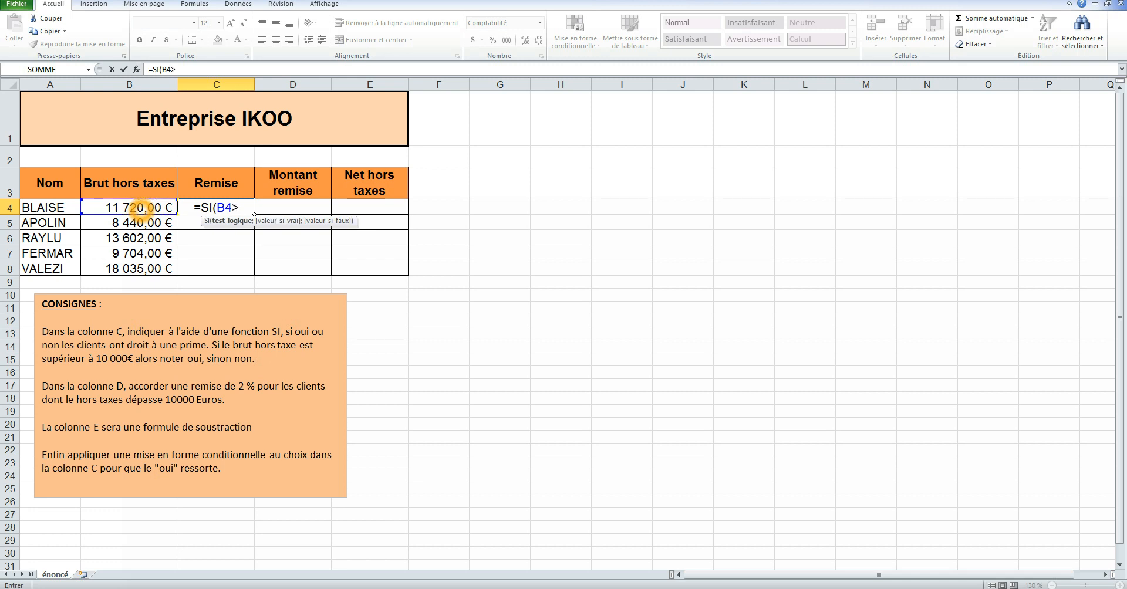
text(100)
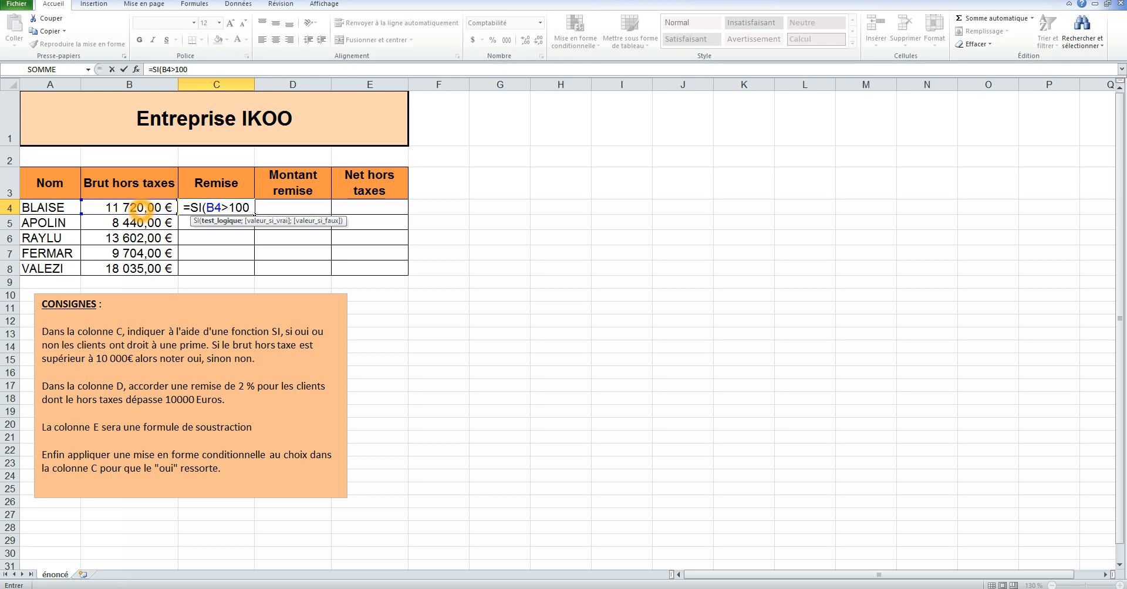
text(00)
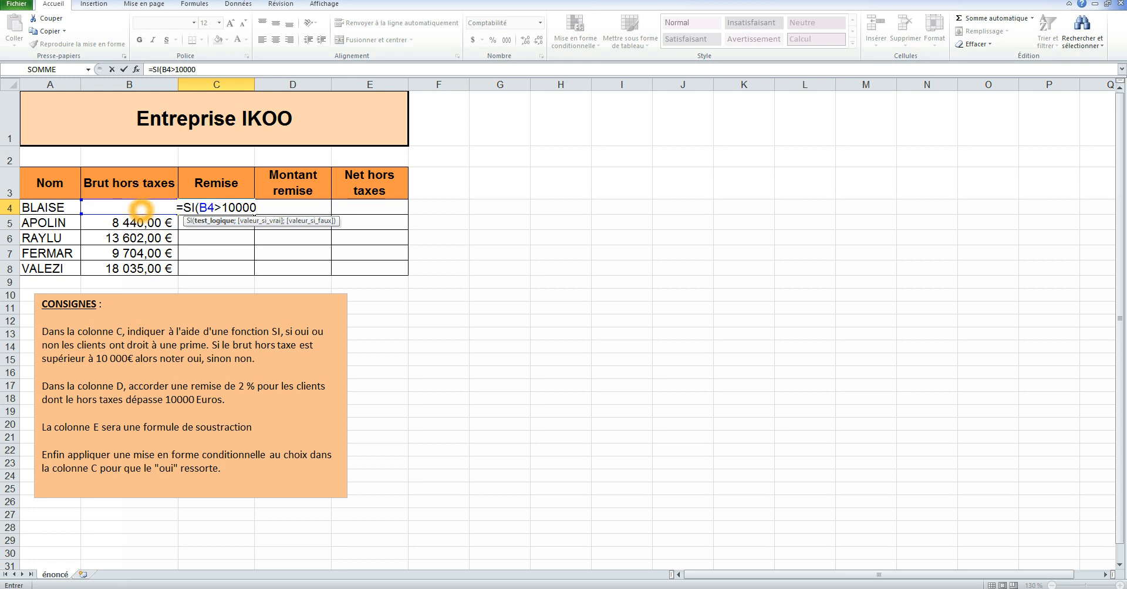
Complete the C4 formula with "oui" as the true value and "non" as the false value.
text(;)
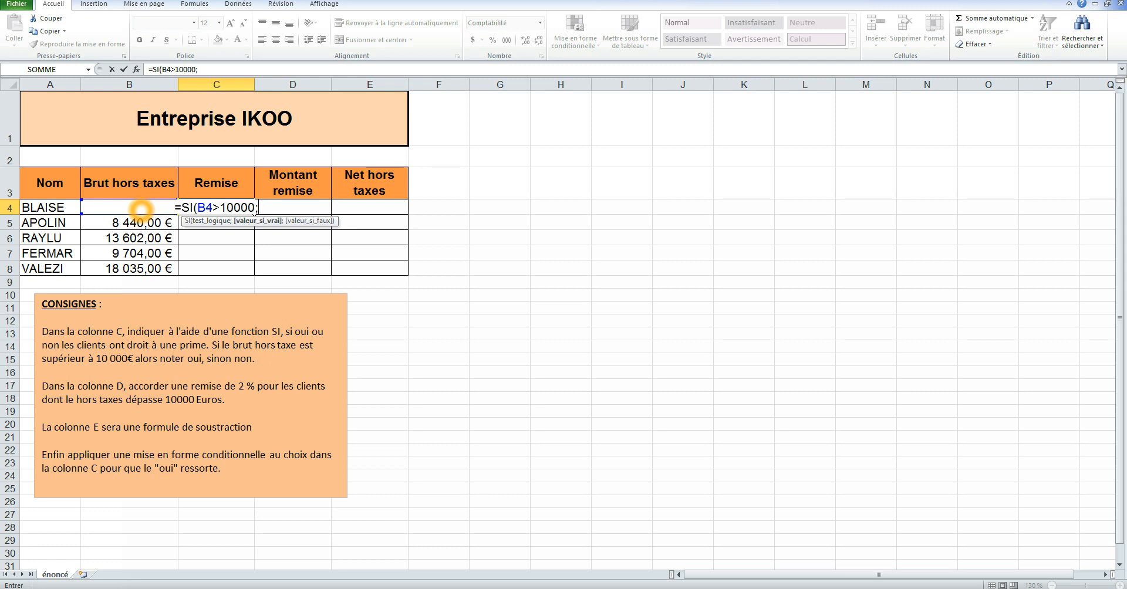
text(")
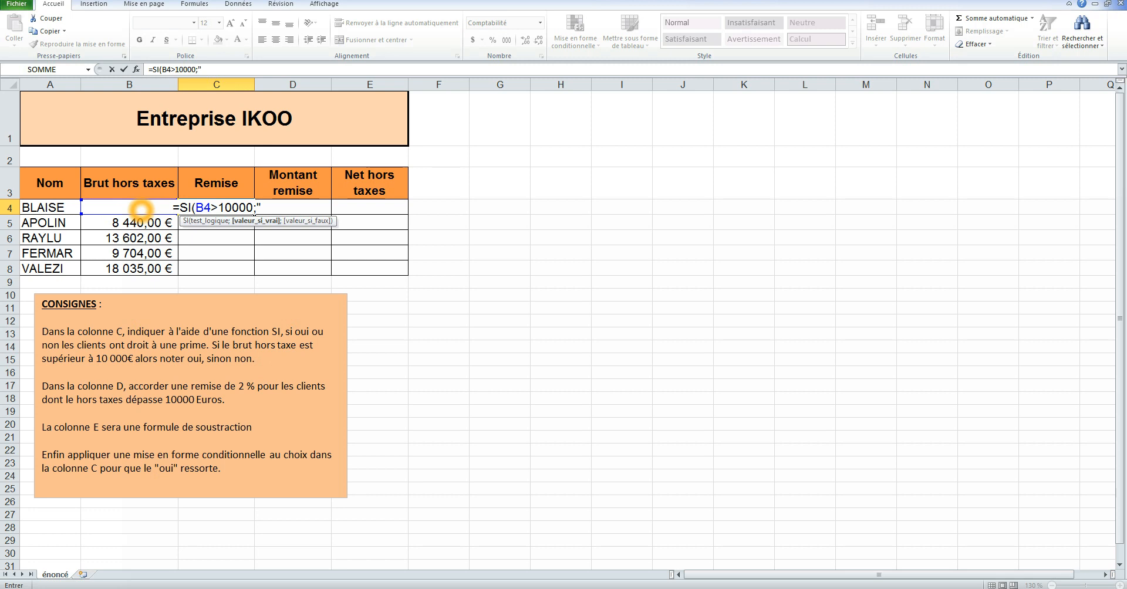
text(oui)
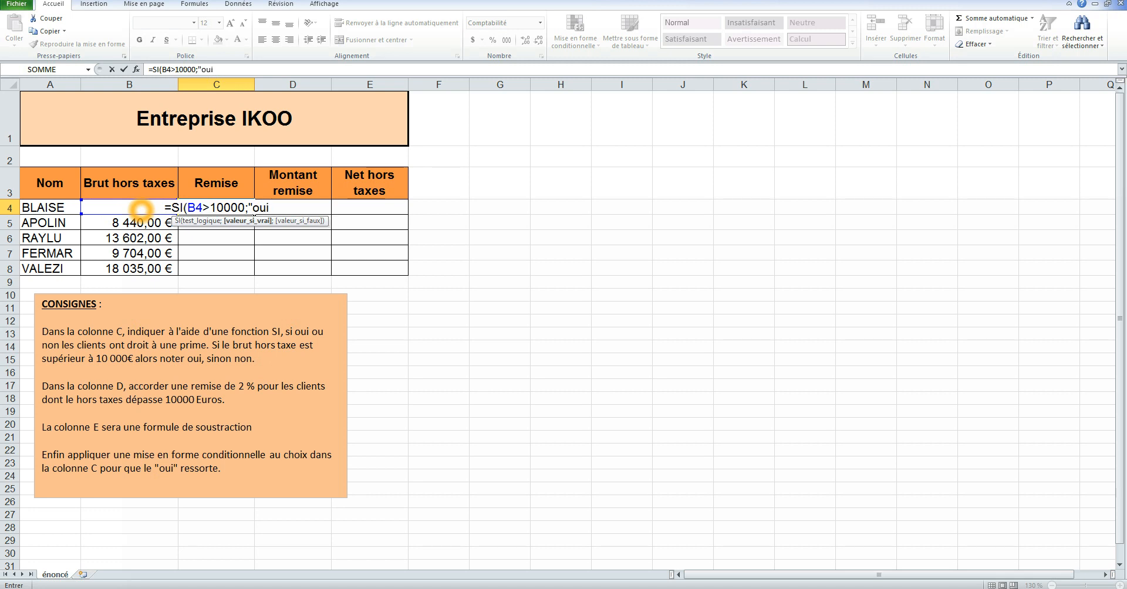
text(")
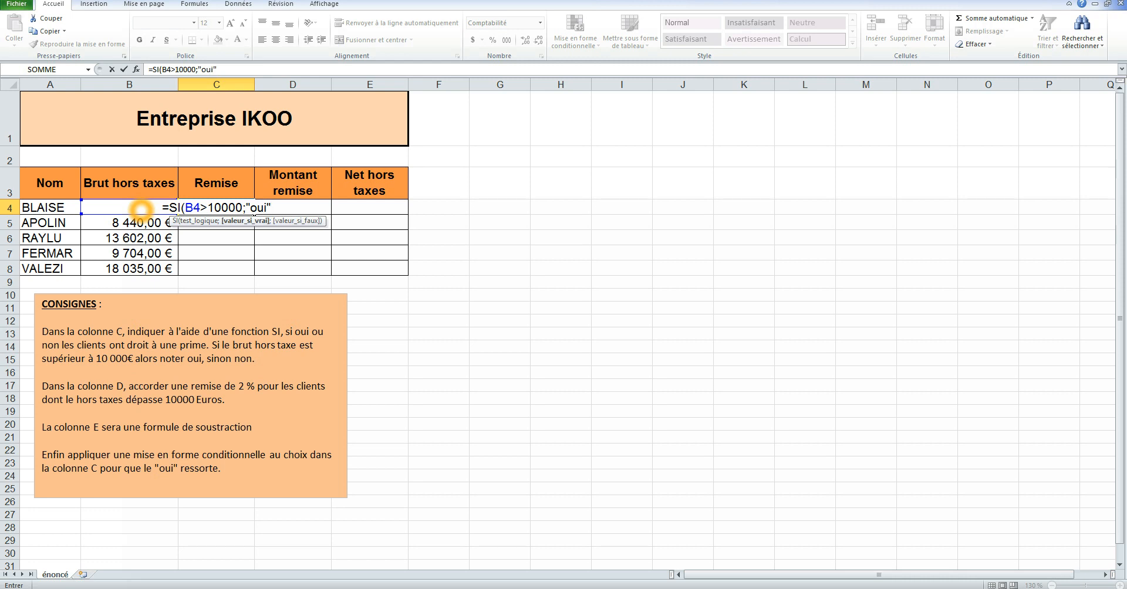
click(263, 223)
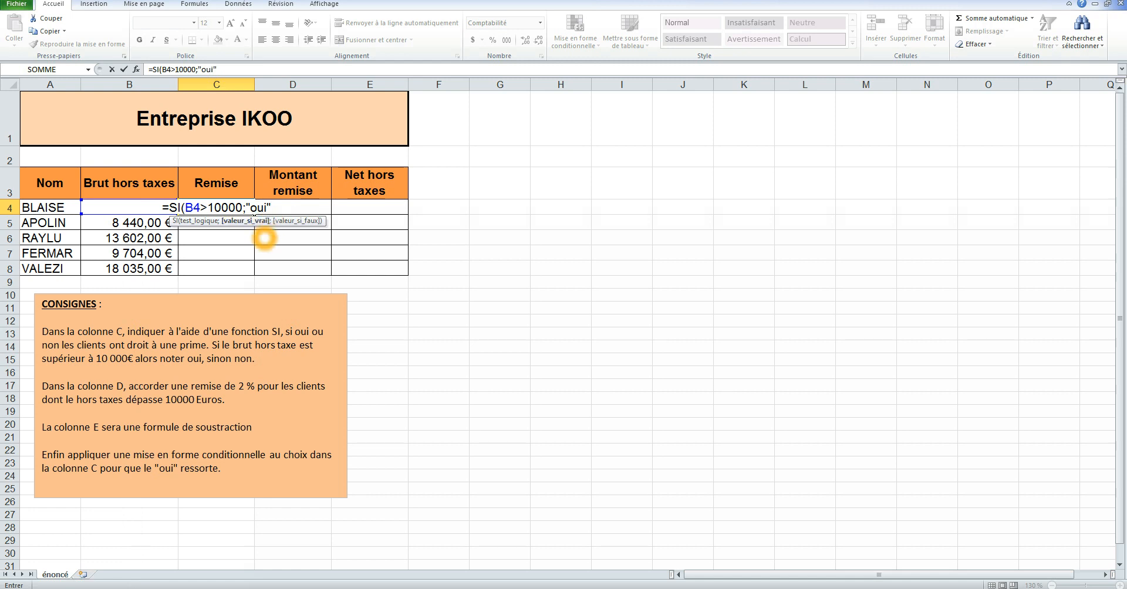
text(;)
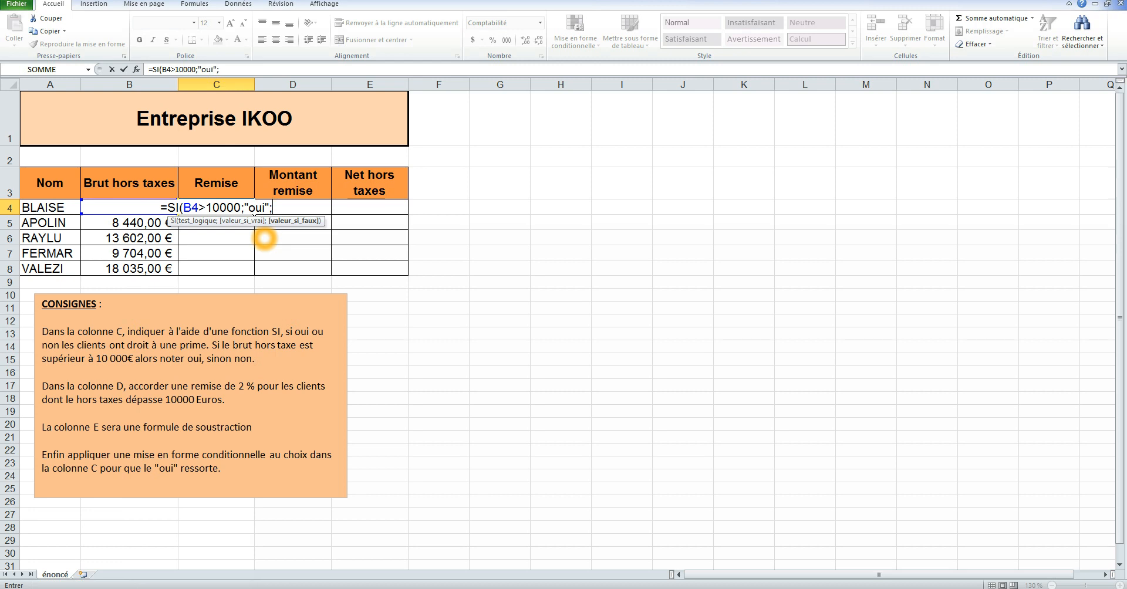
text("non")
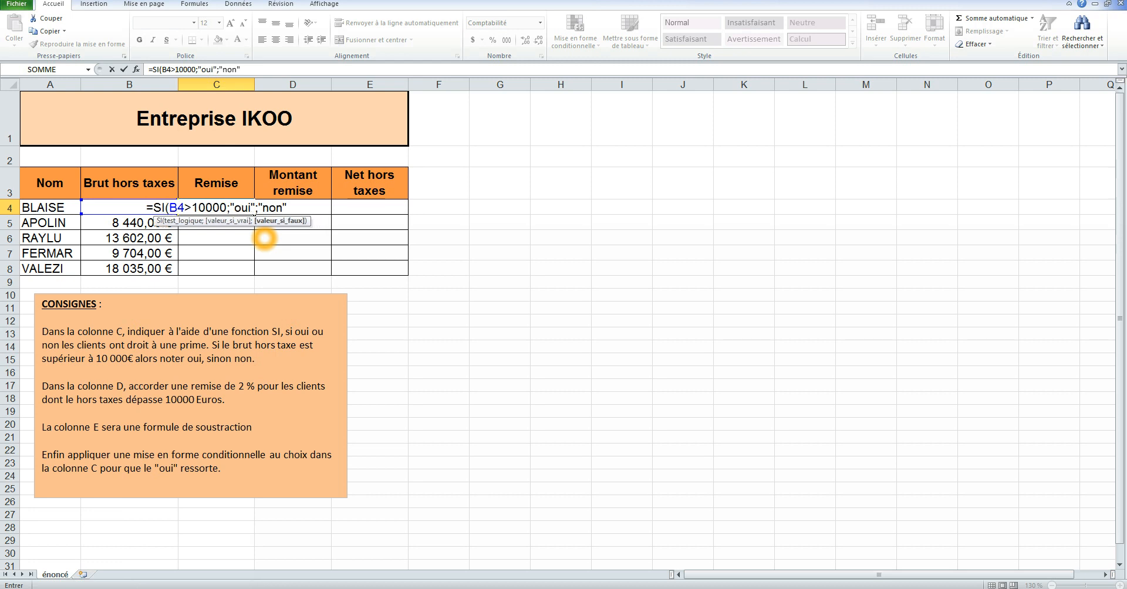
text())
key(Return)
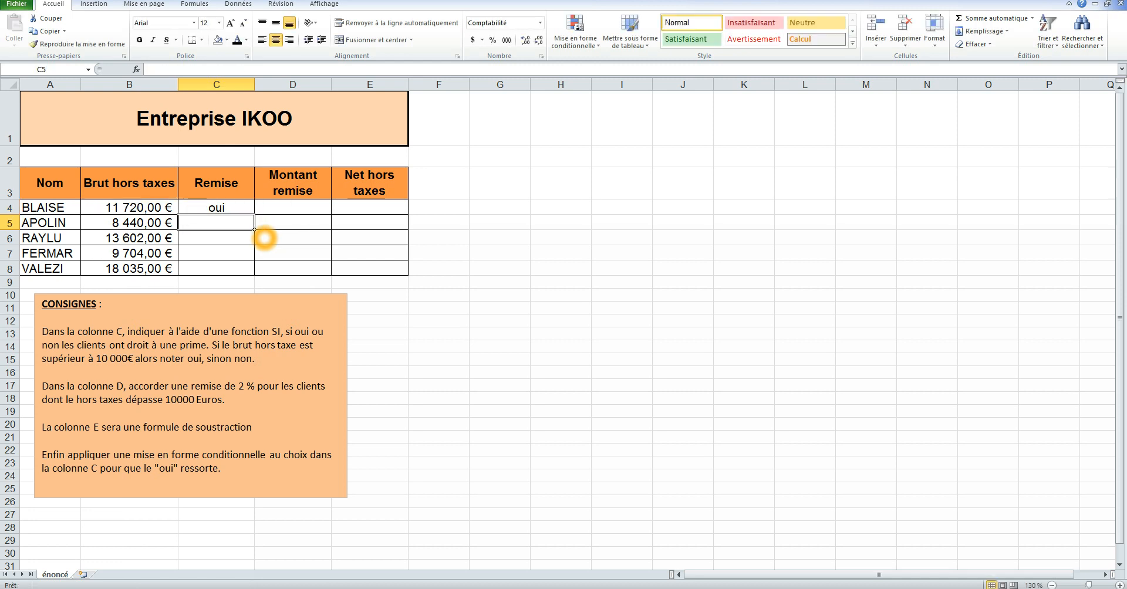
Copy the Remise formula from C4 down to C8.
click(251, 211)
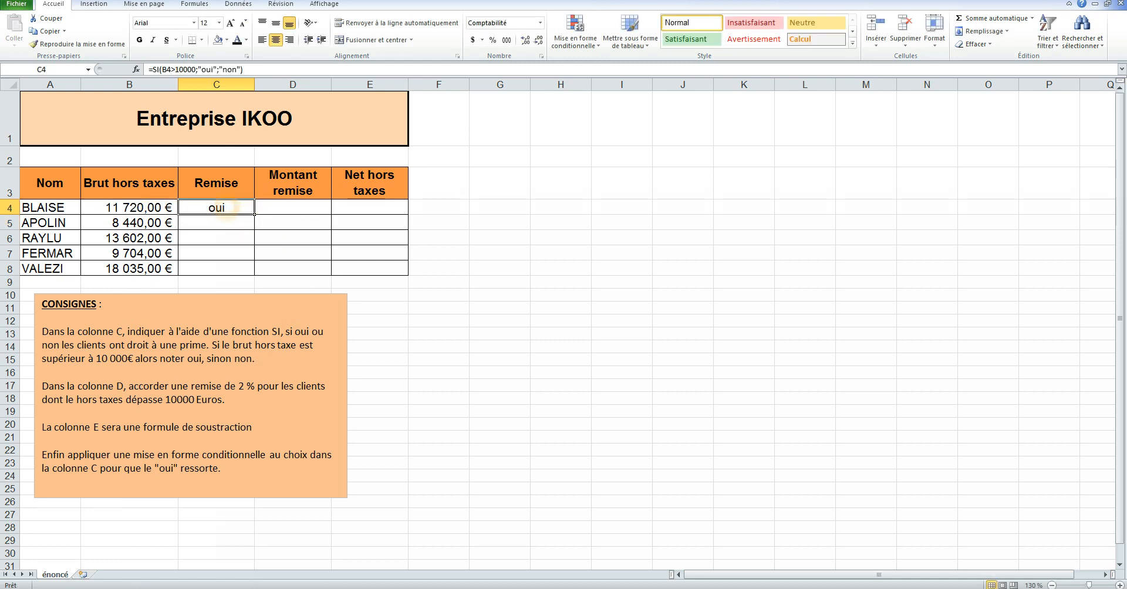
click(255, 215)
click(225, 209)
click(226, 210)
drag(255, 214, 248, 273)
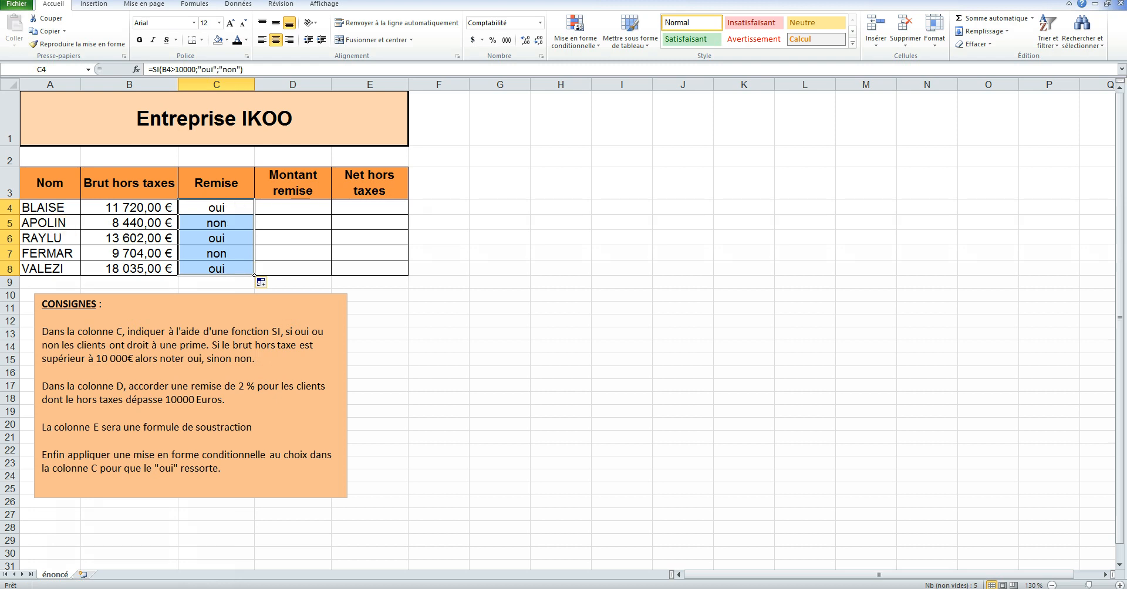
Begin an SI formula in D4 that tests whether B4>10000.
click(278, 207)
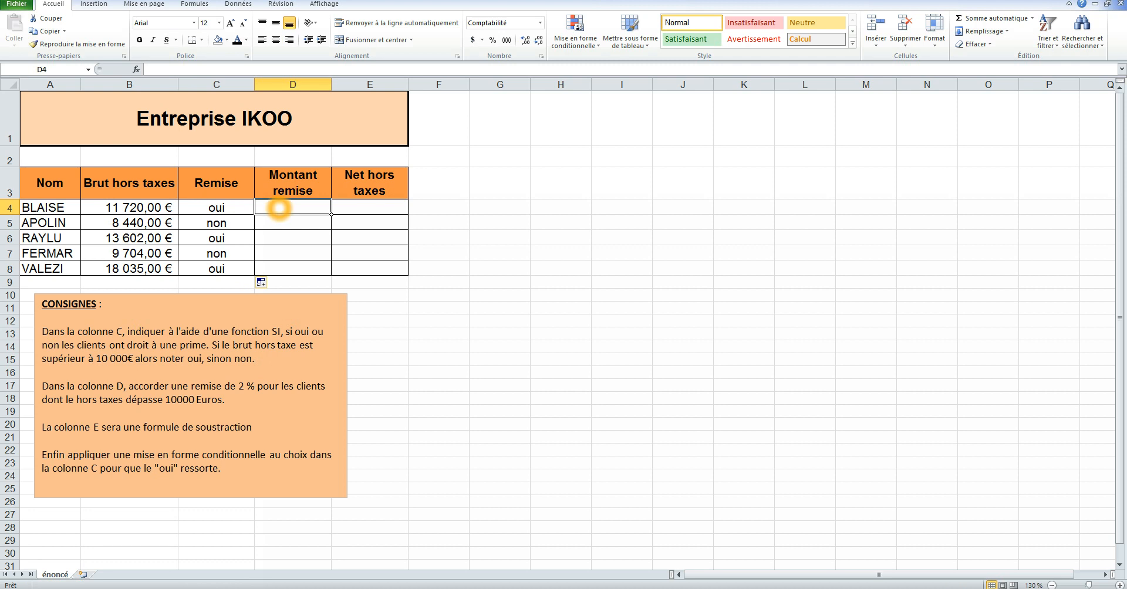
text(=)
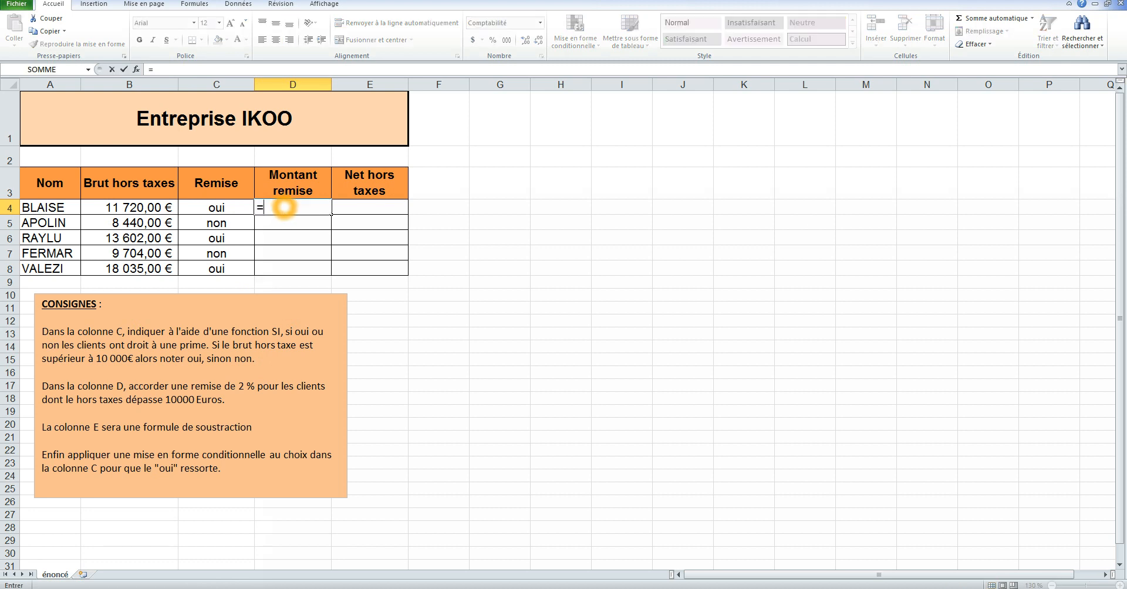
text(S)
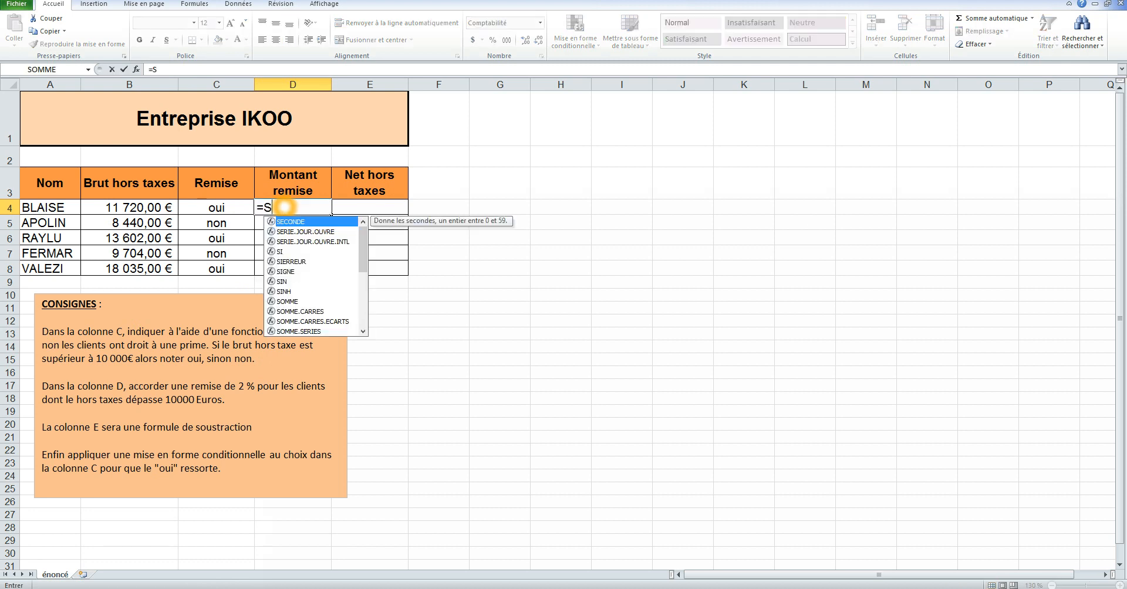
text(I)
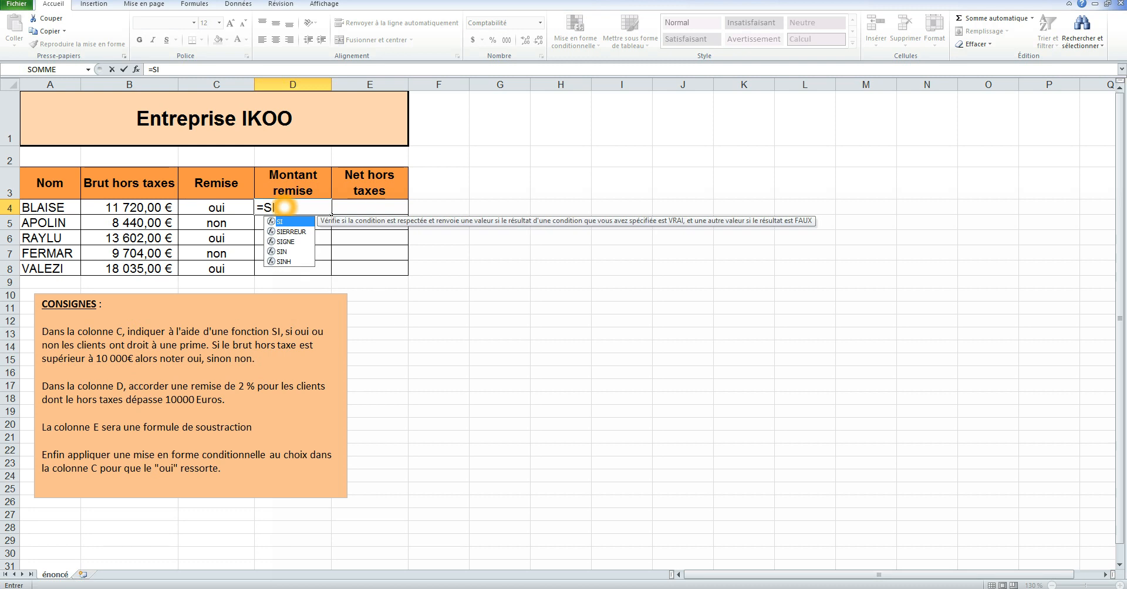
double_click(280, 221)
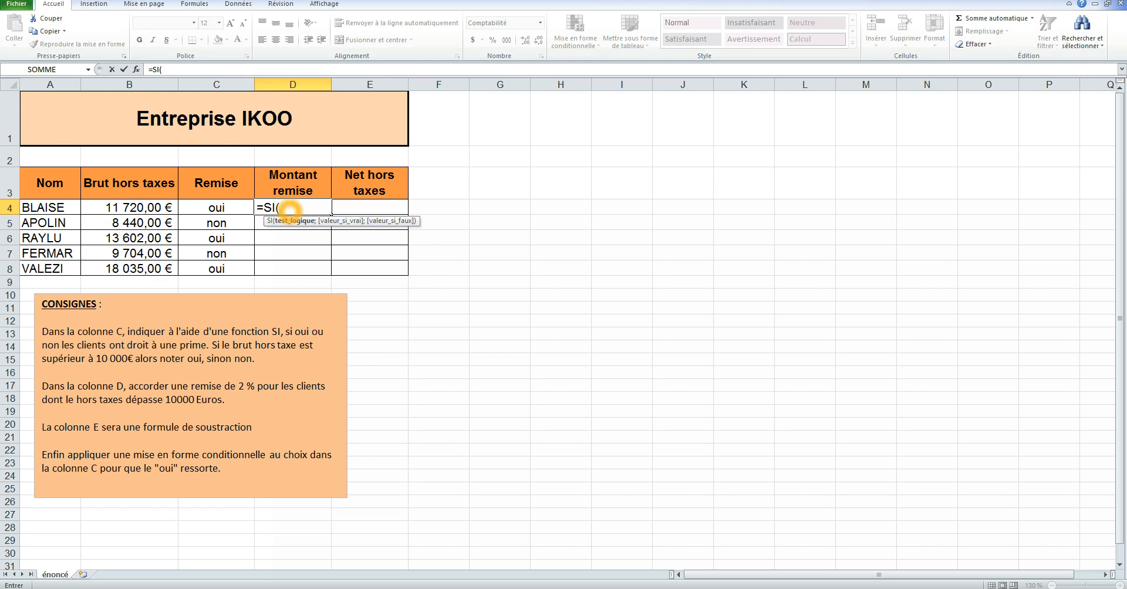
click(151, 207)
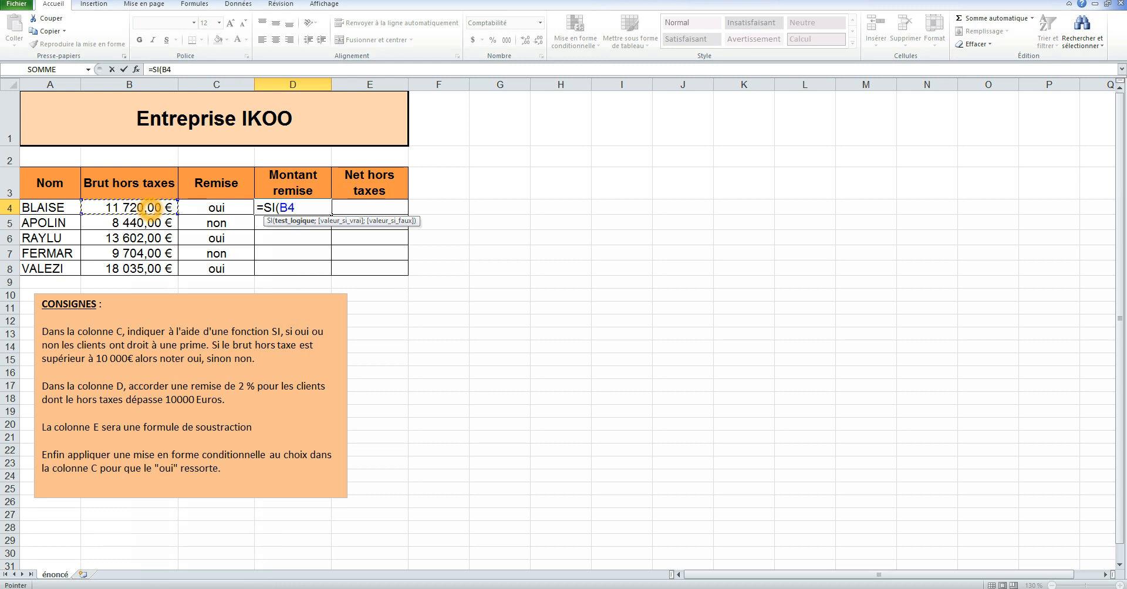
text(>10000)
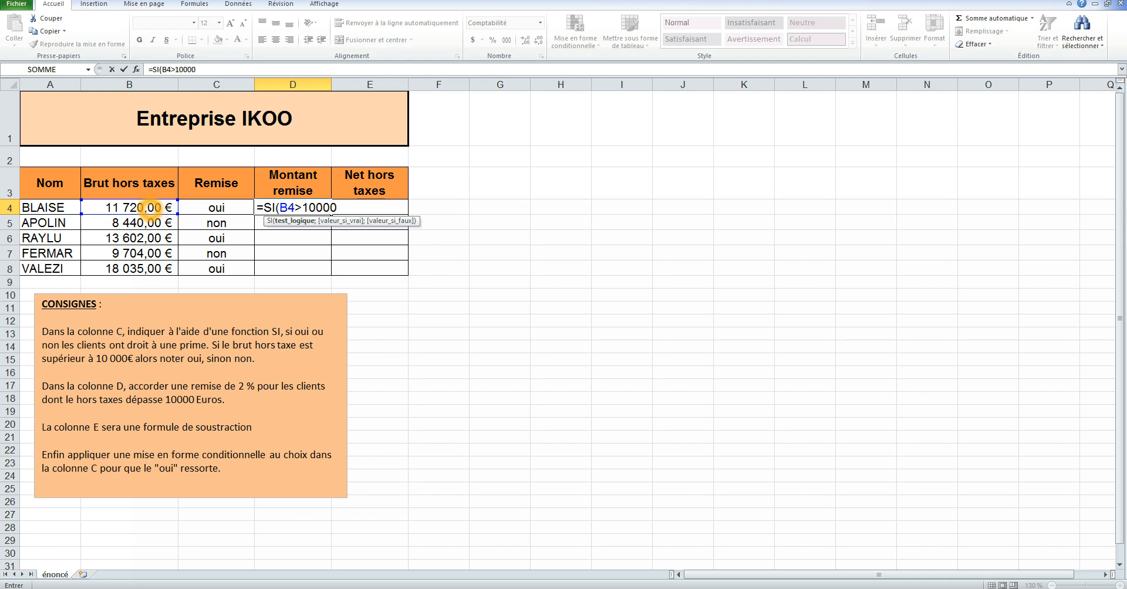
Finish the D4 formula so it returns B4*2% when true and "-" when false.
text(;)
click(152, 208)
text(*2%)
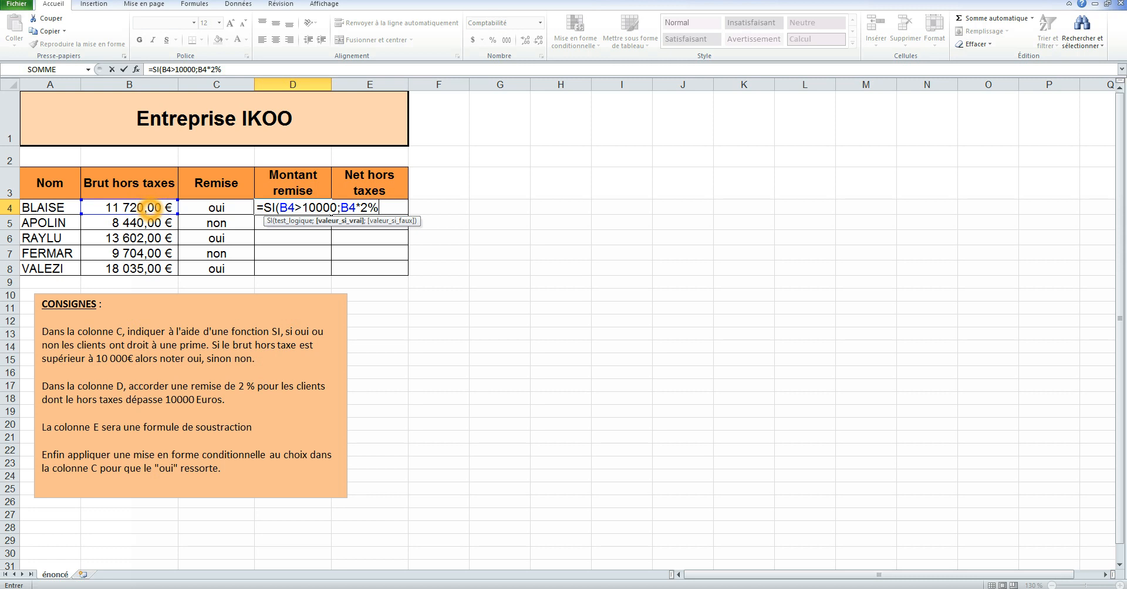
text(;)
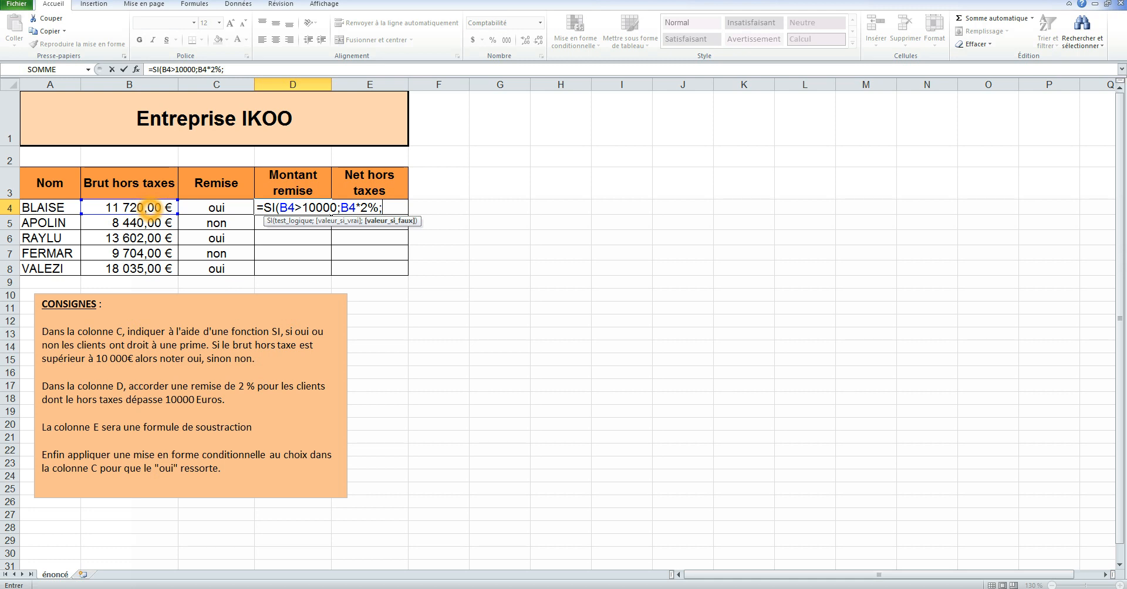
text("-"))
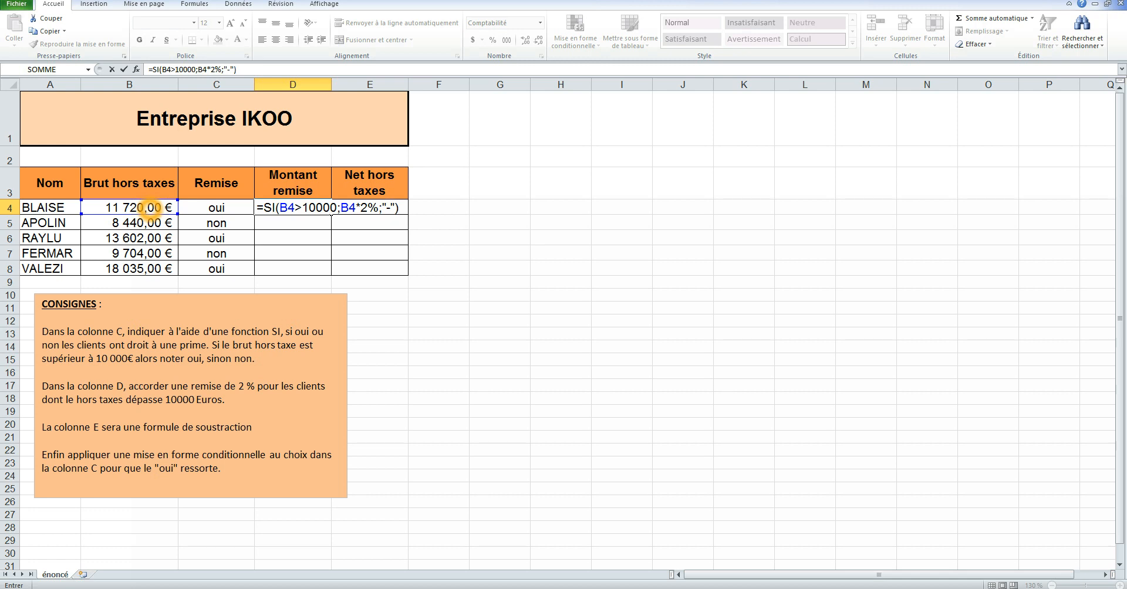
key(Return)
Copy the Montant remise formula from D4 down to D8 and right-align the range.
key(Up)
drag(332, 214, 322, 270)
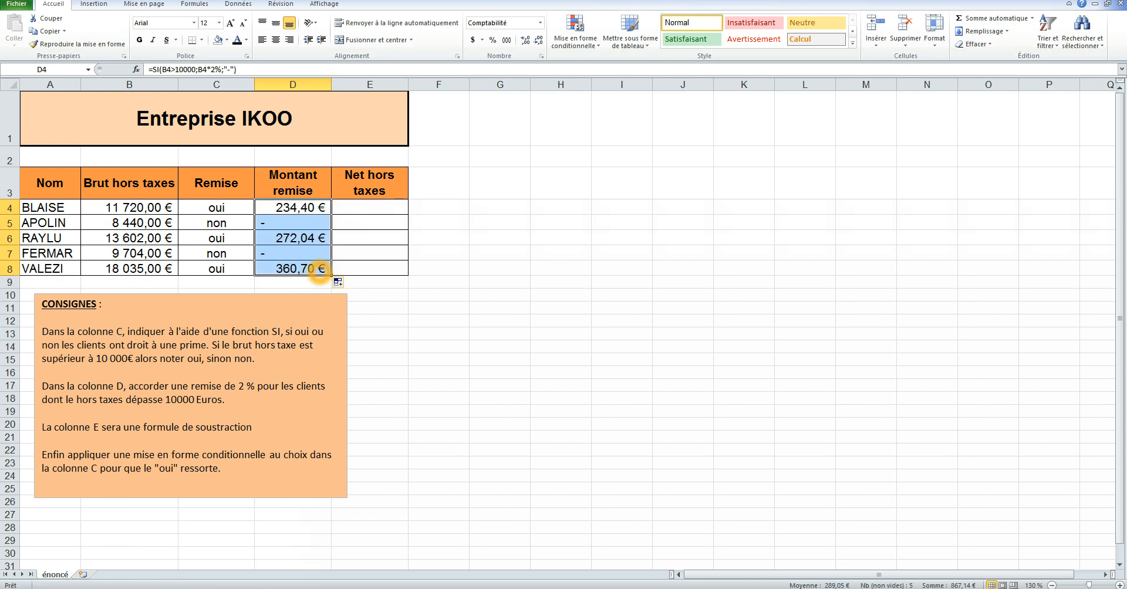
click(288, 40)
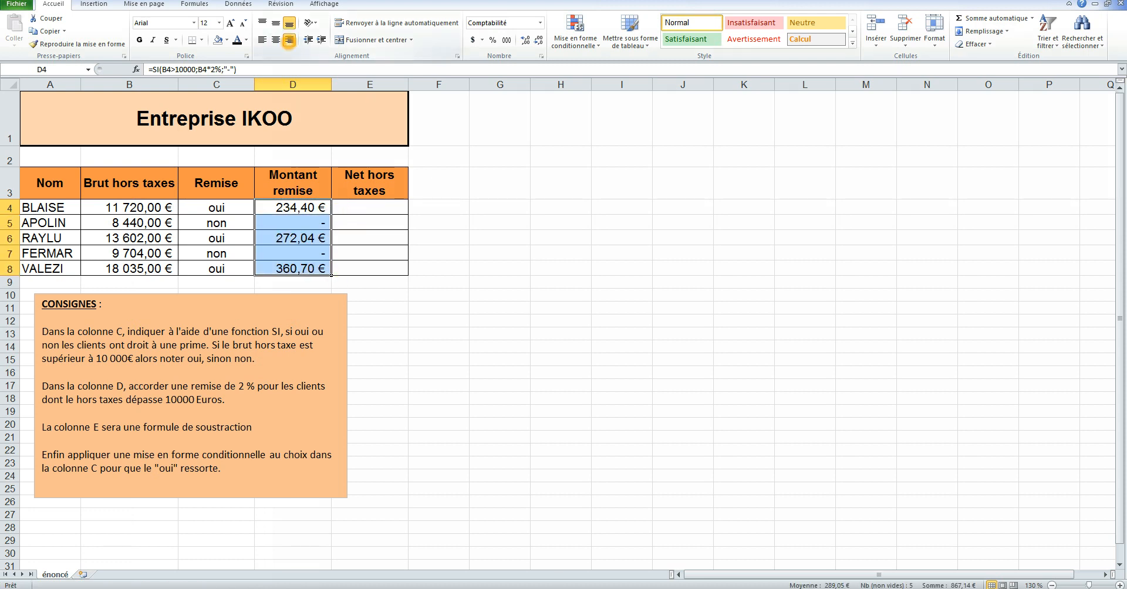
Center the Montant remise range D4:D8 and enter the subtraction formula =B4-D4 in E4.
click(276, 40)
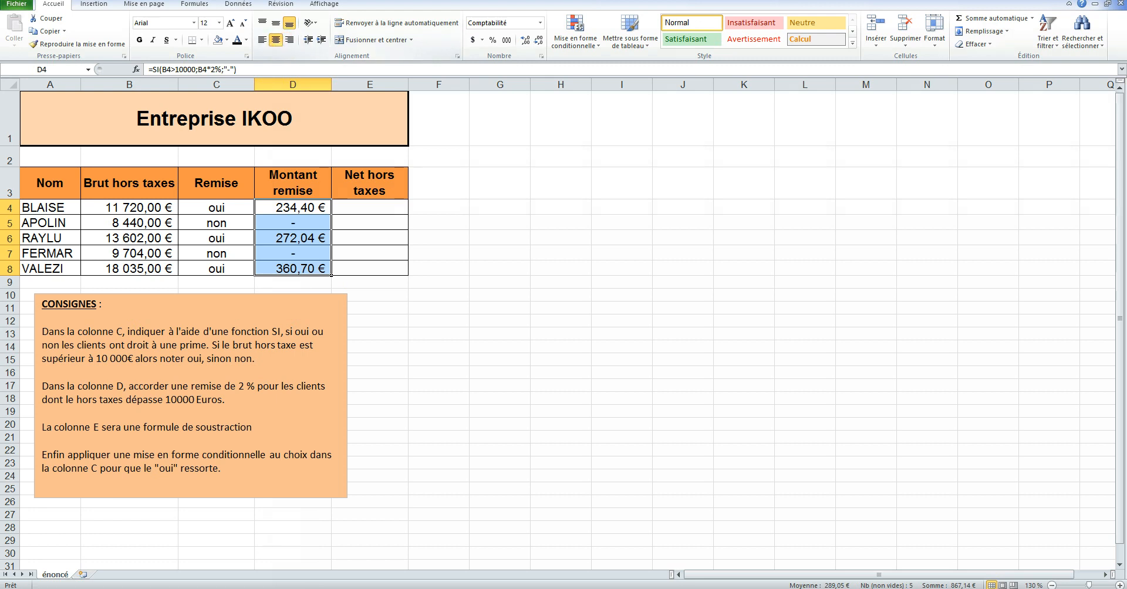
click(368, 210)
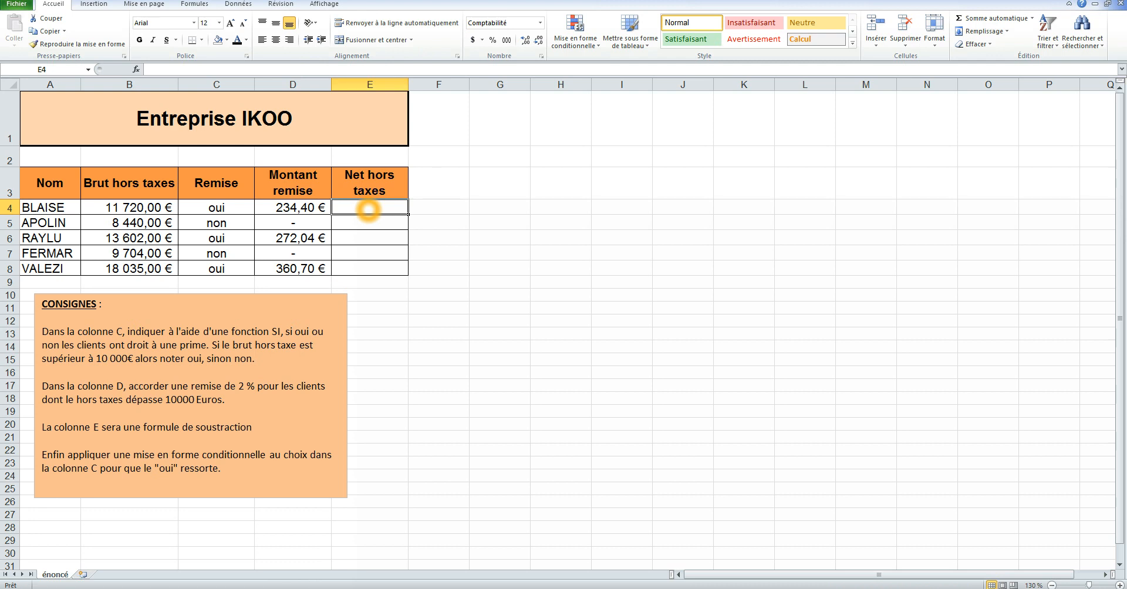
text(=)
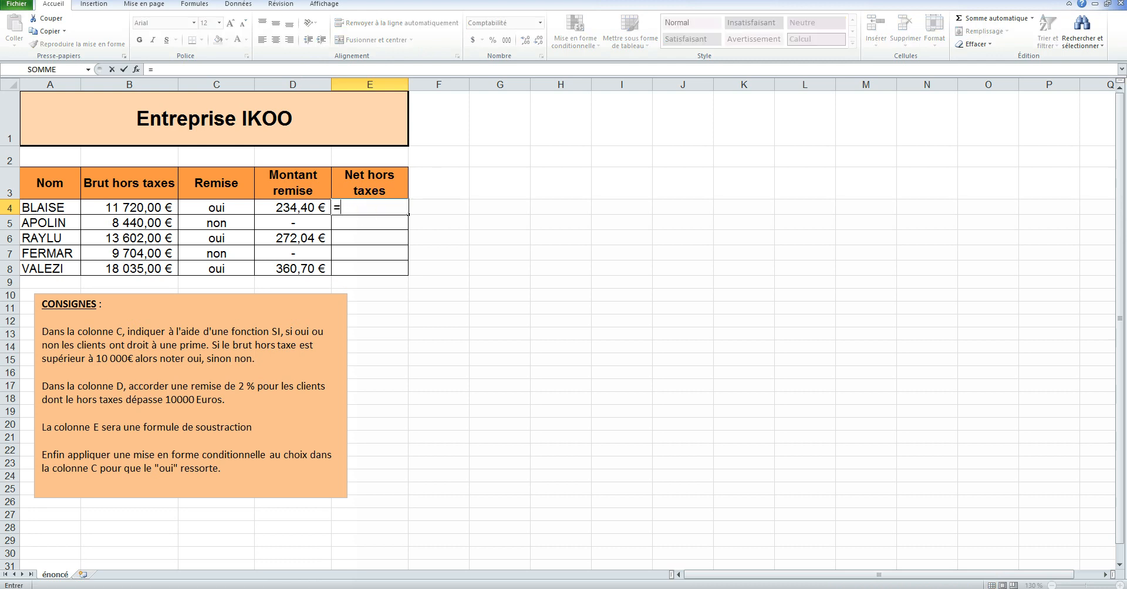
click(156, 207)
text(-)
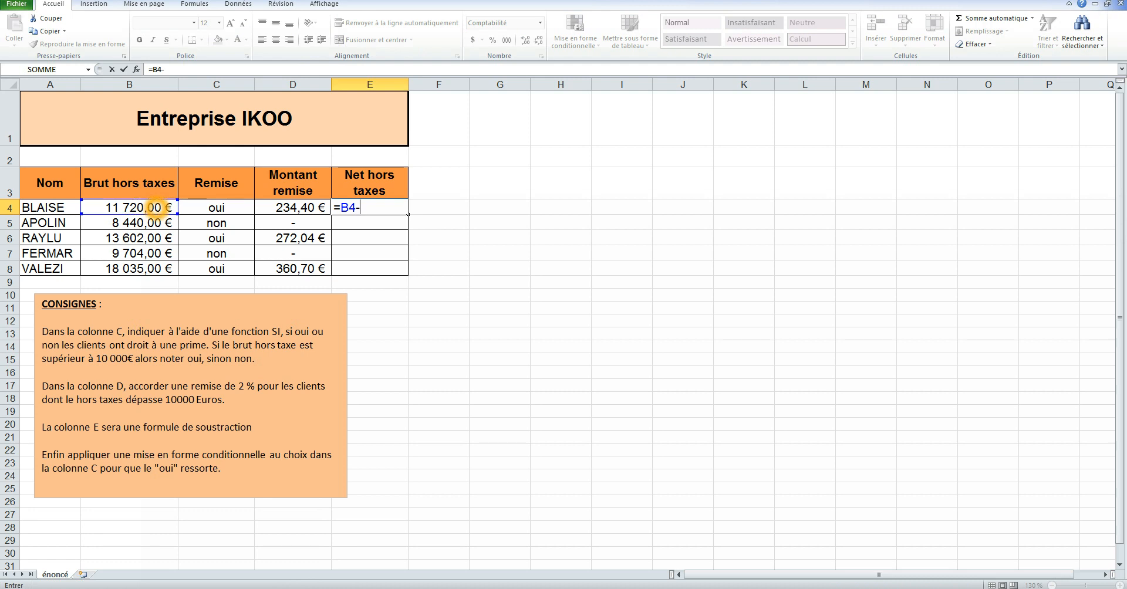
click(282, 209)
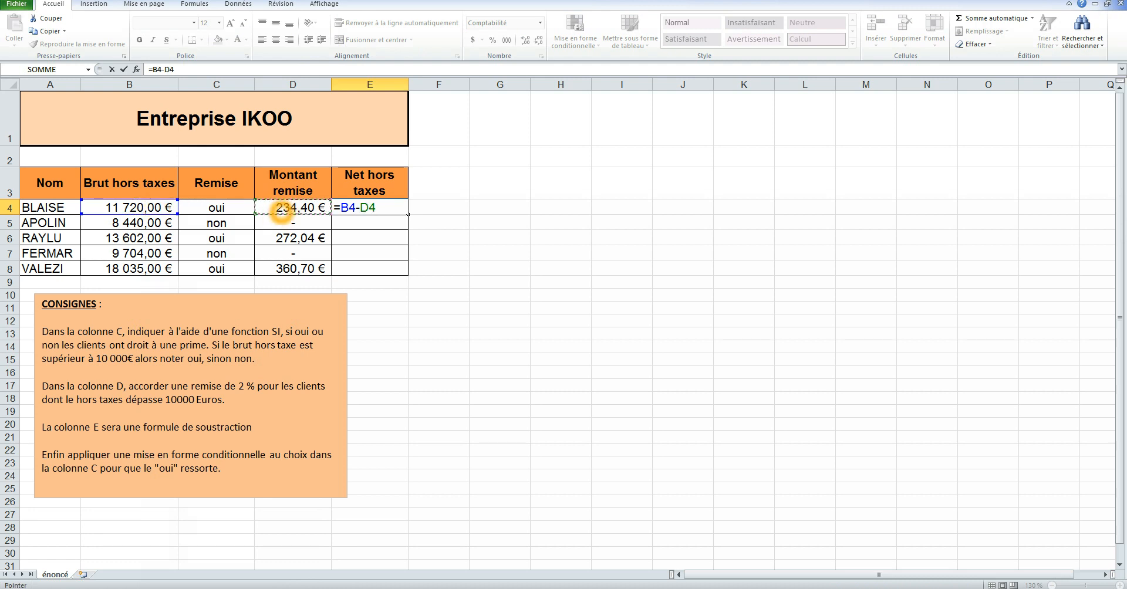
key(Return)
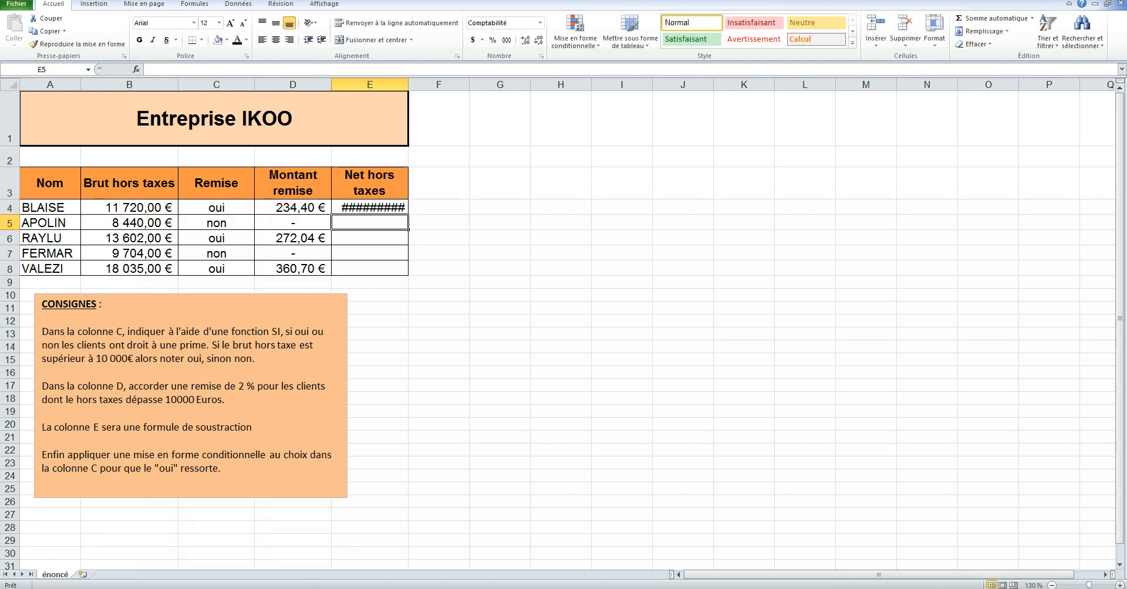
Widen column E slightly and copy the Net hors taxes formula from E4 down to E8.
drag(409, 84, 421, 84)
click(384, 212)
drag(420, 215, 411, 270)
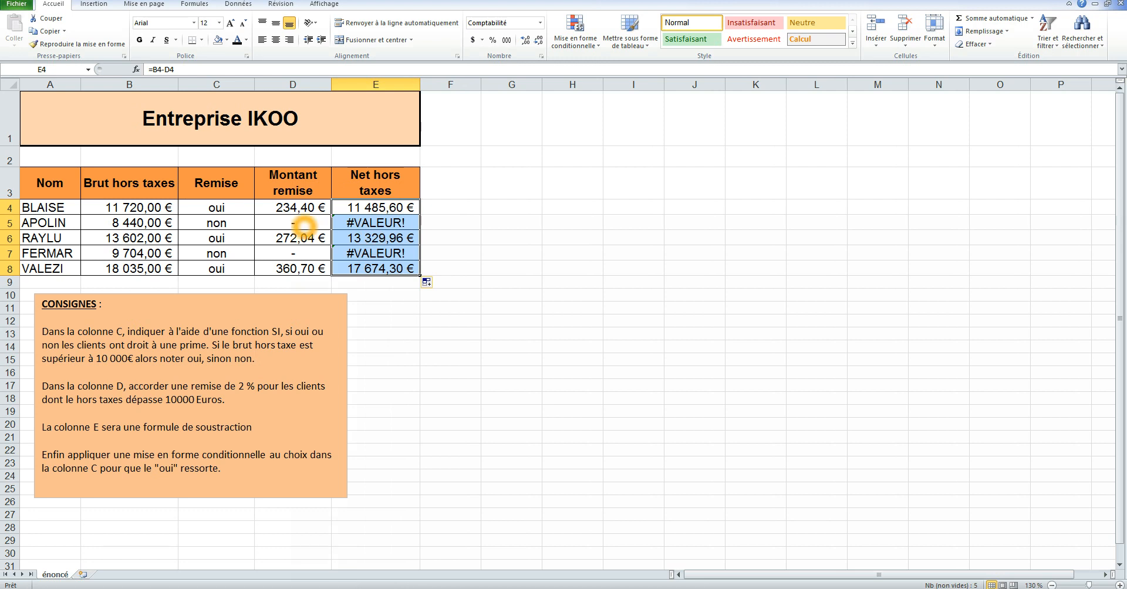
Edit the SI formula in D4 so it returns 0 when the condition is false: =SI(B4>10000;B4*2%;0).
click(303, 225)
click(300, 208)
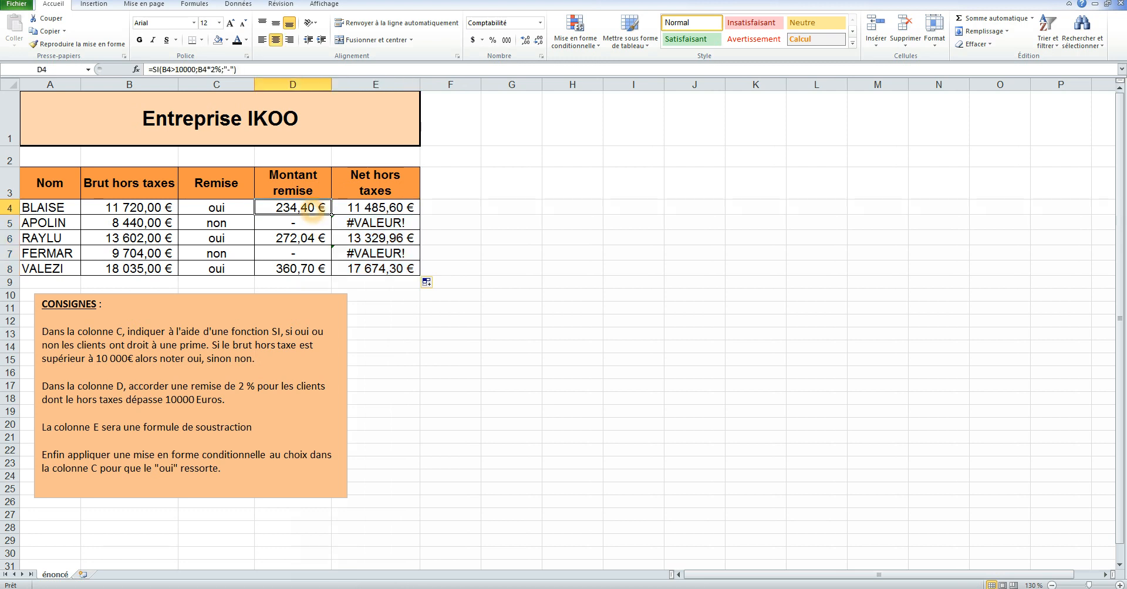
click(233, 69)
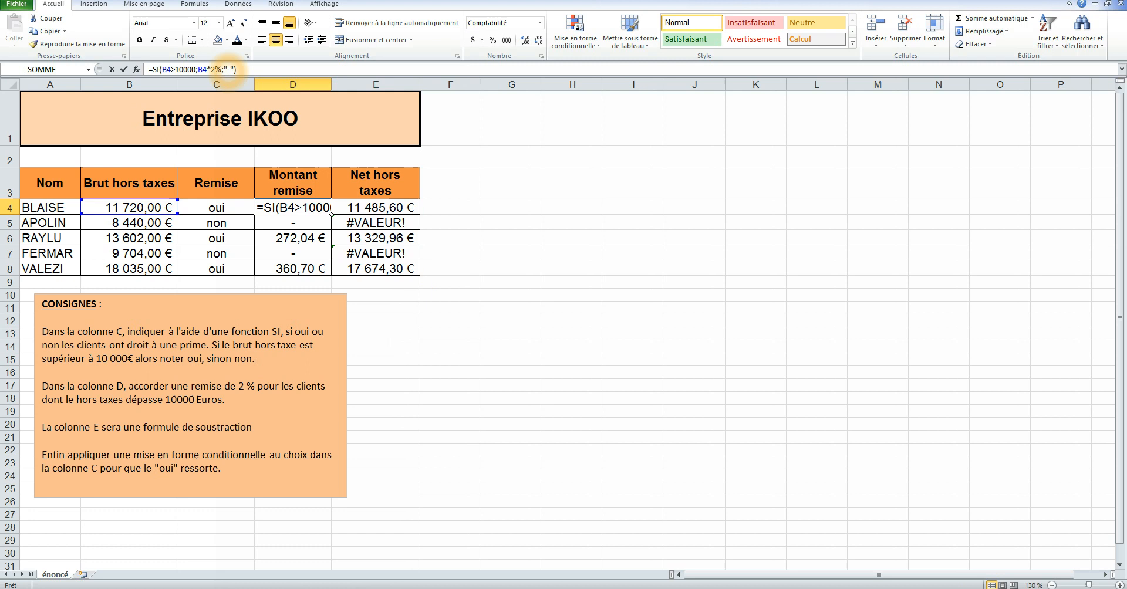
double_click(229, 69)
key(BackSpace)
key(BackSpace)
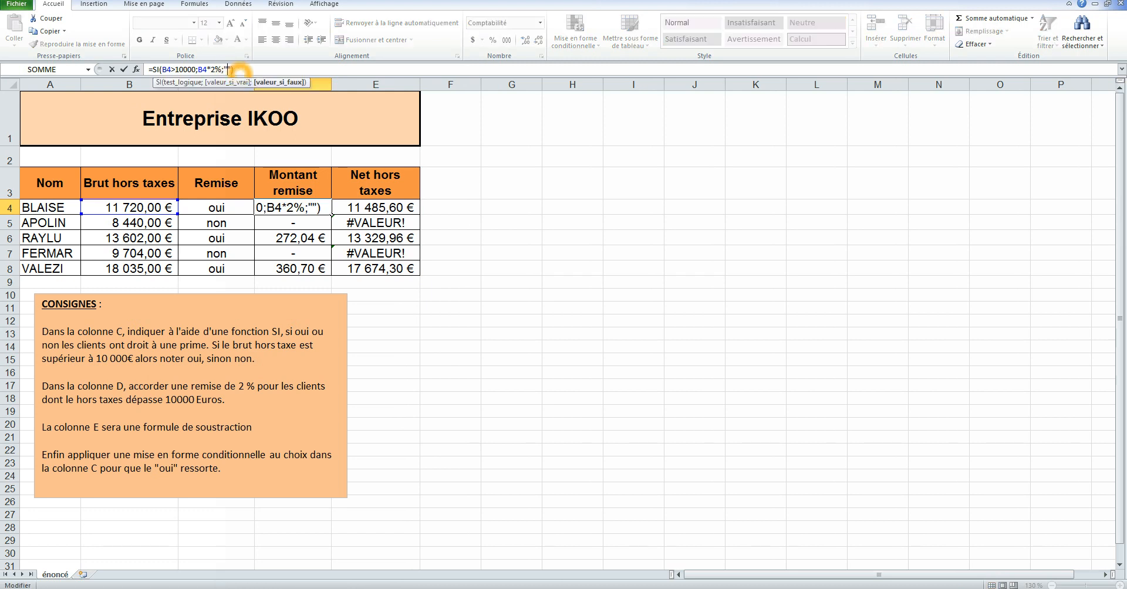
key(Delete)
text(0)
key(Return)
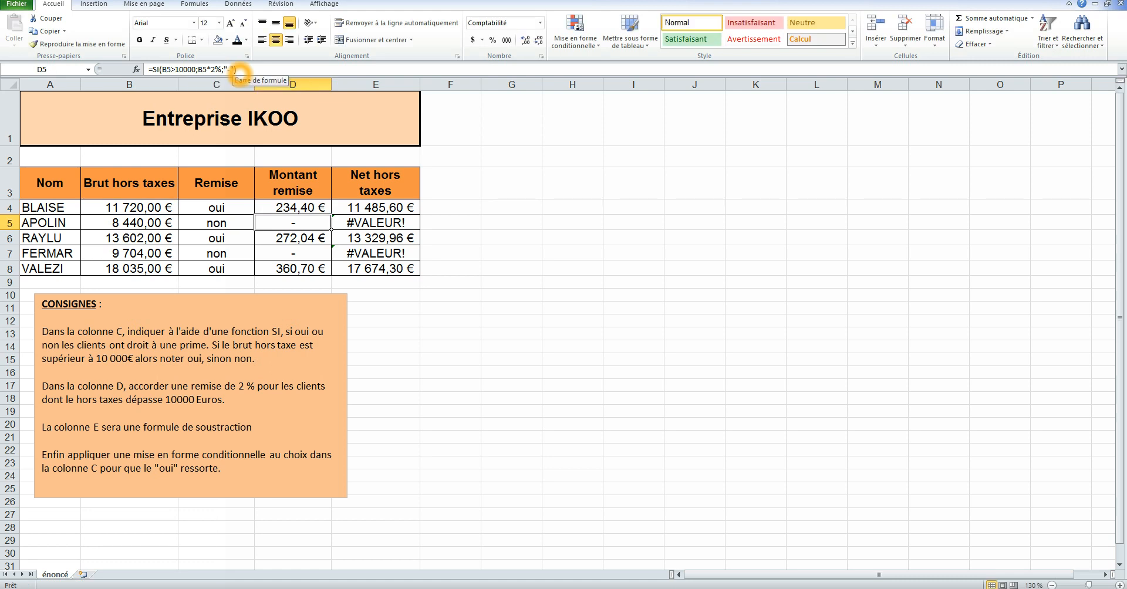
Copy the corrected Montant remise formula from D4 down to D8.
click(330, 215)
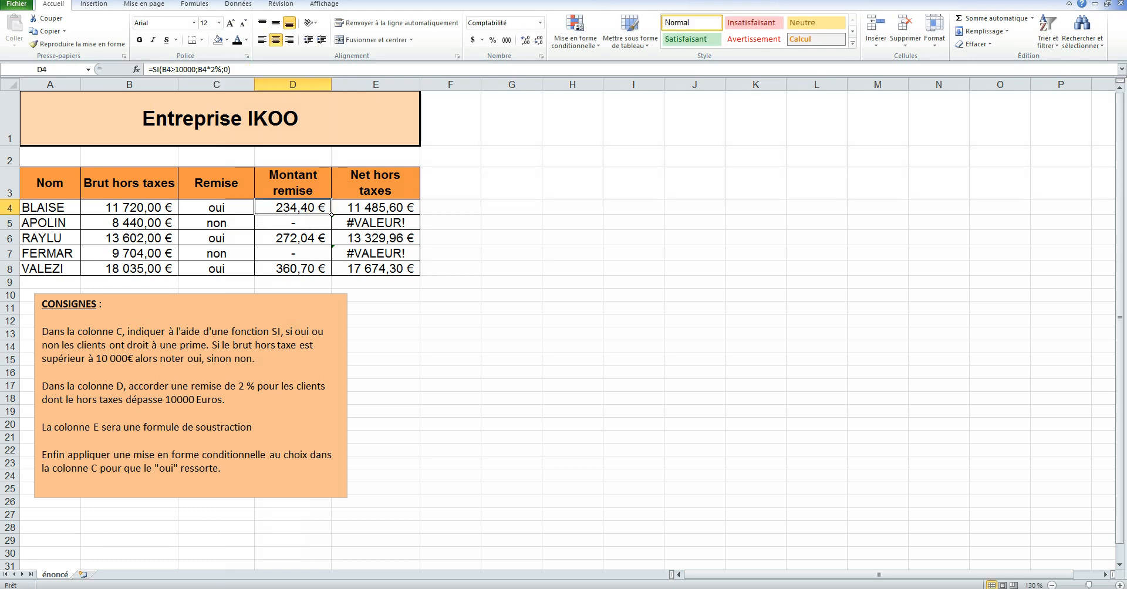
drag(331, 215, 331, 271)
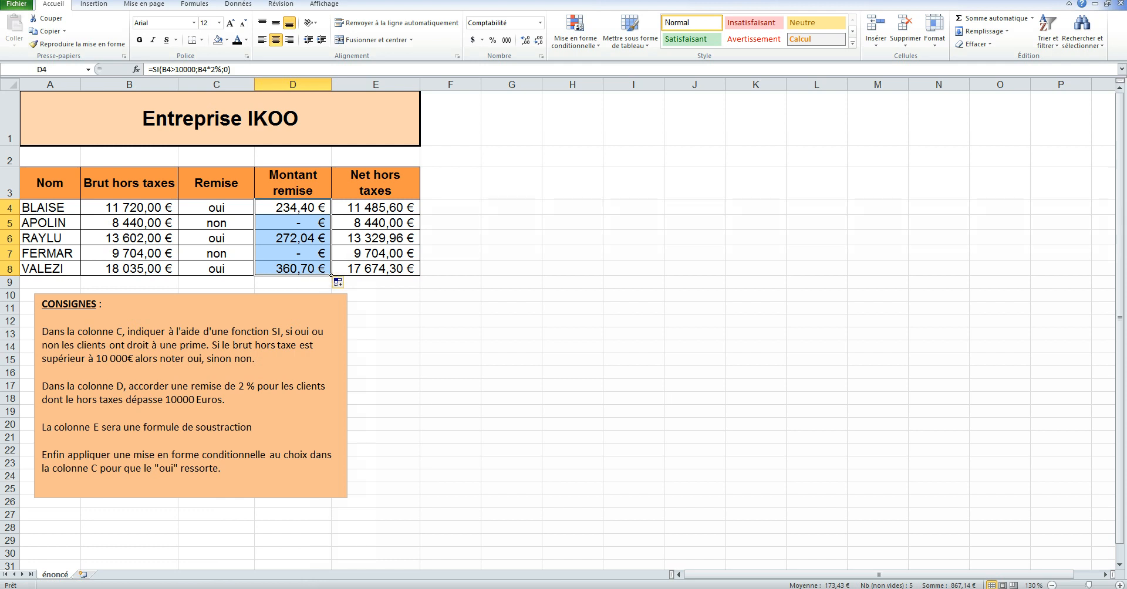
click(403, 295)
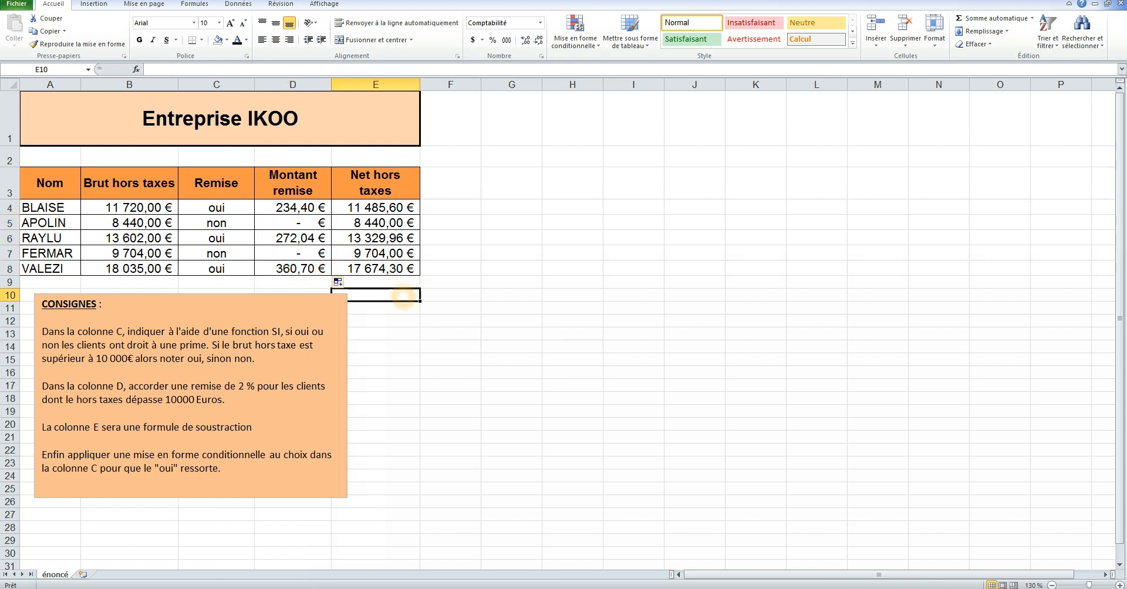
click(479, 296)
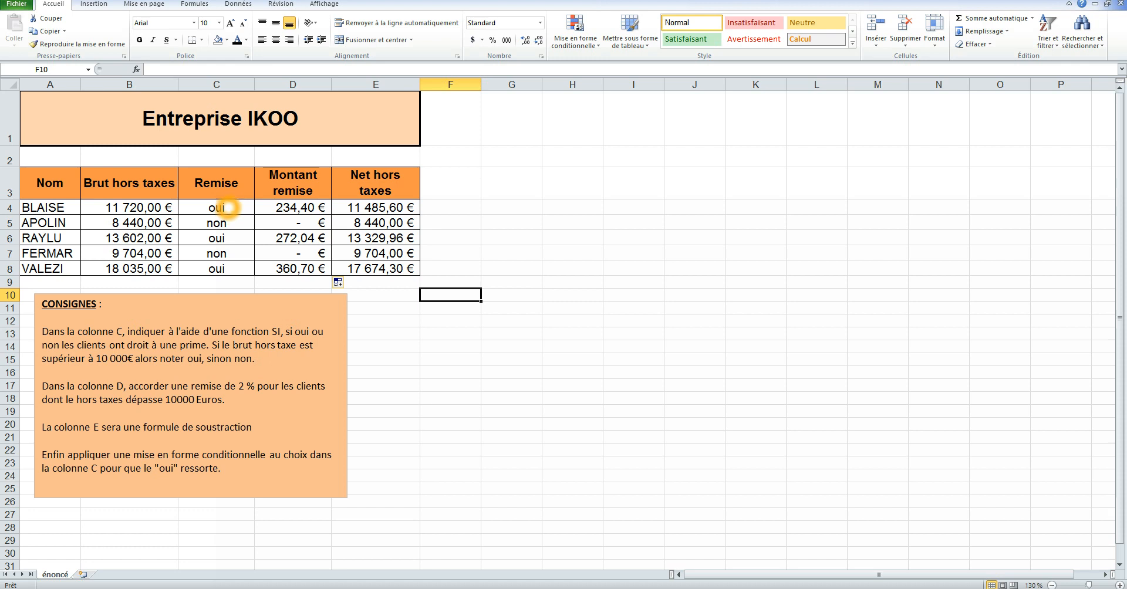
Create a new conditional formatting rule on C4:C8 for cells whose specific text contains "oui".
click(228, 207)
drag(228, 208, 223, 270)
click(229, 209)
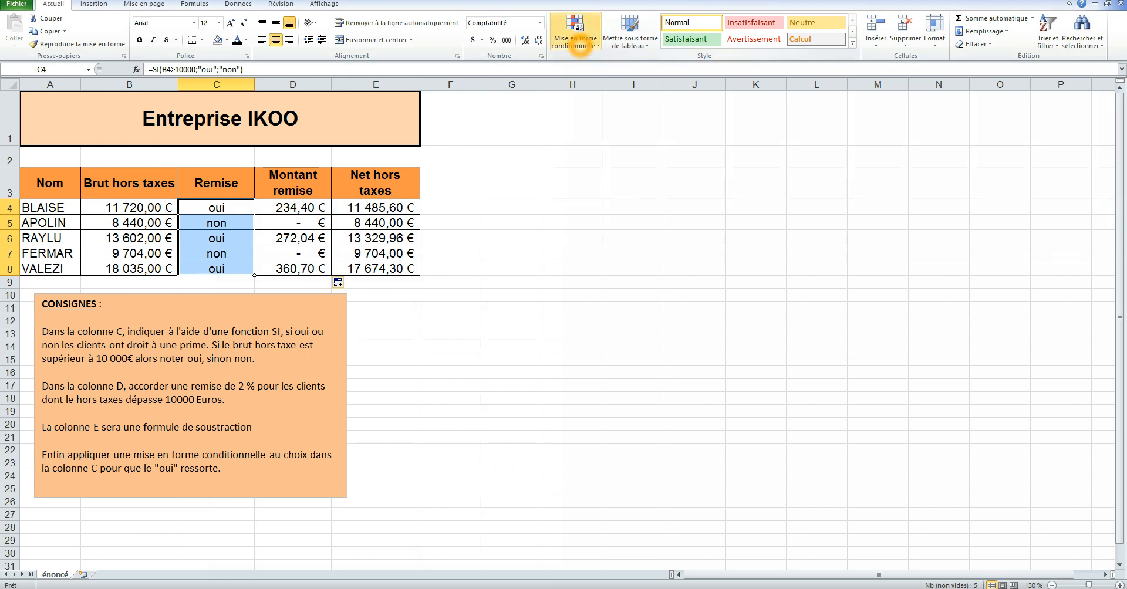
click(575, 41)
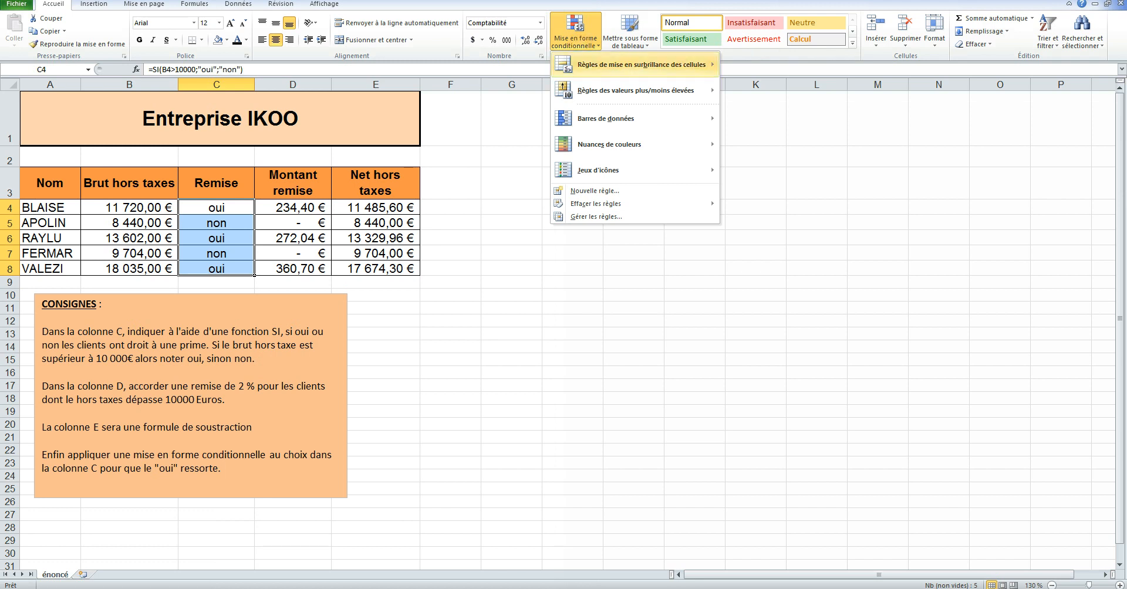
click(597, 191)
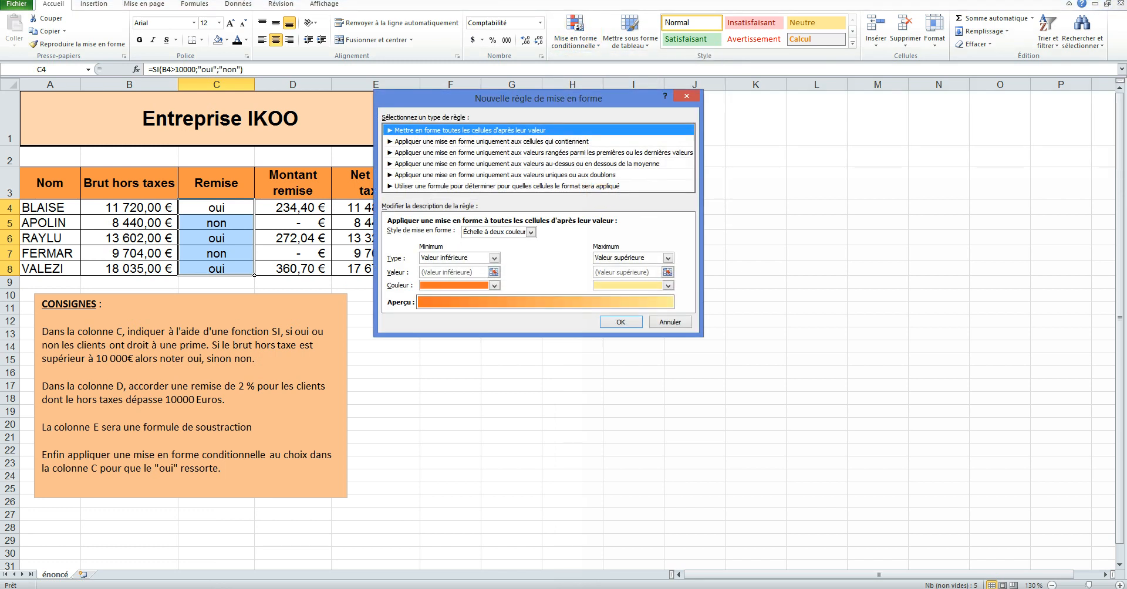
click(451, 141)
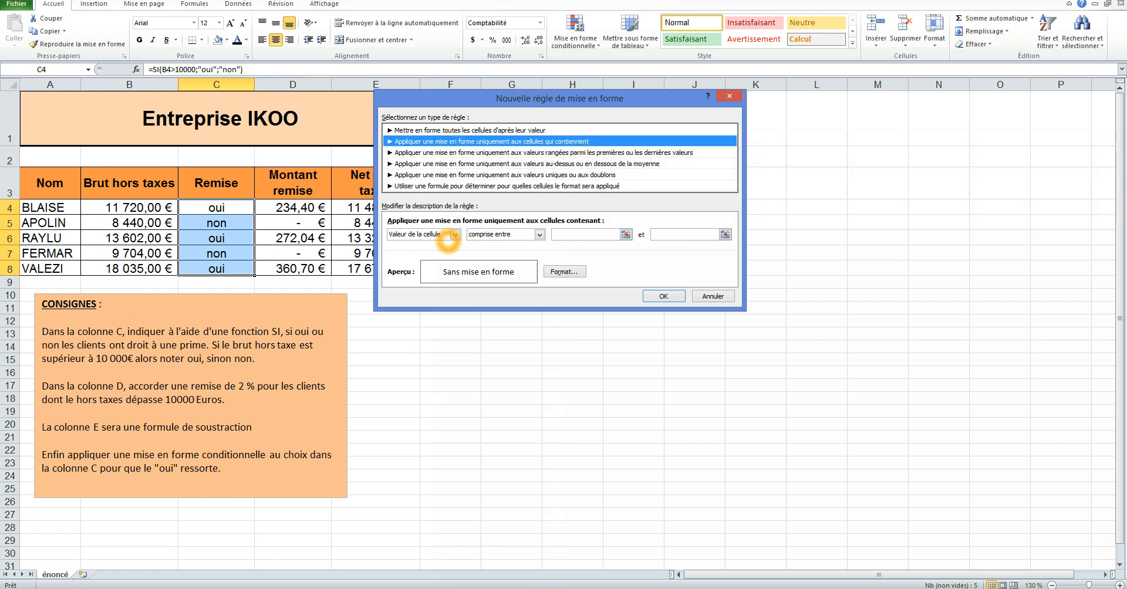
click(455, 235)
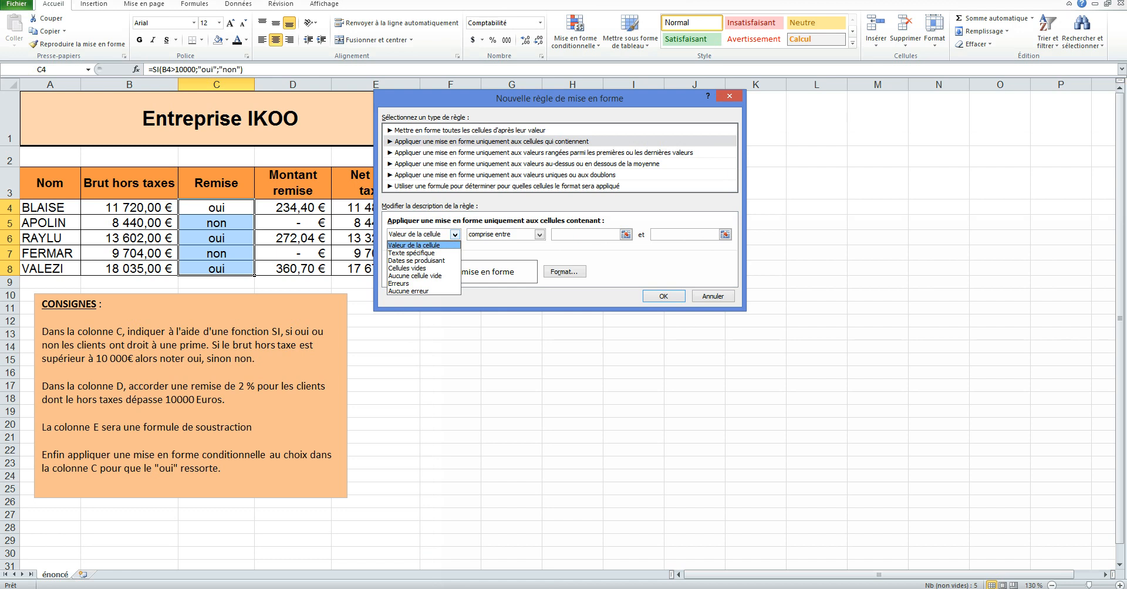
click(434, 253)
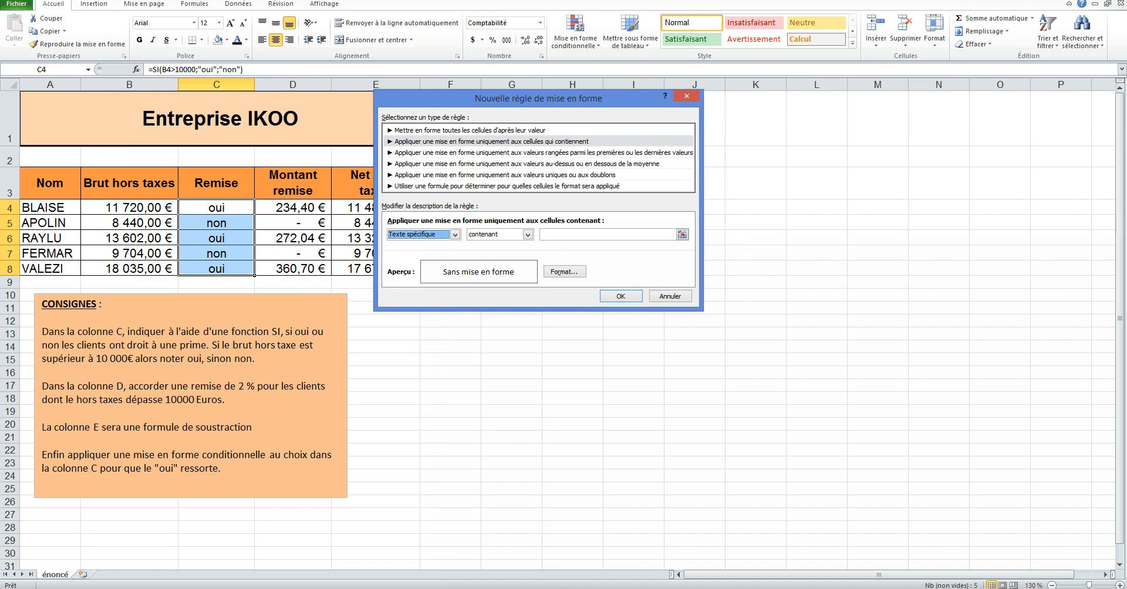
click(558, 235)
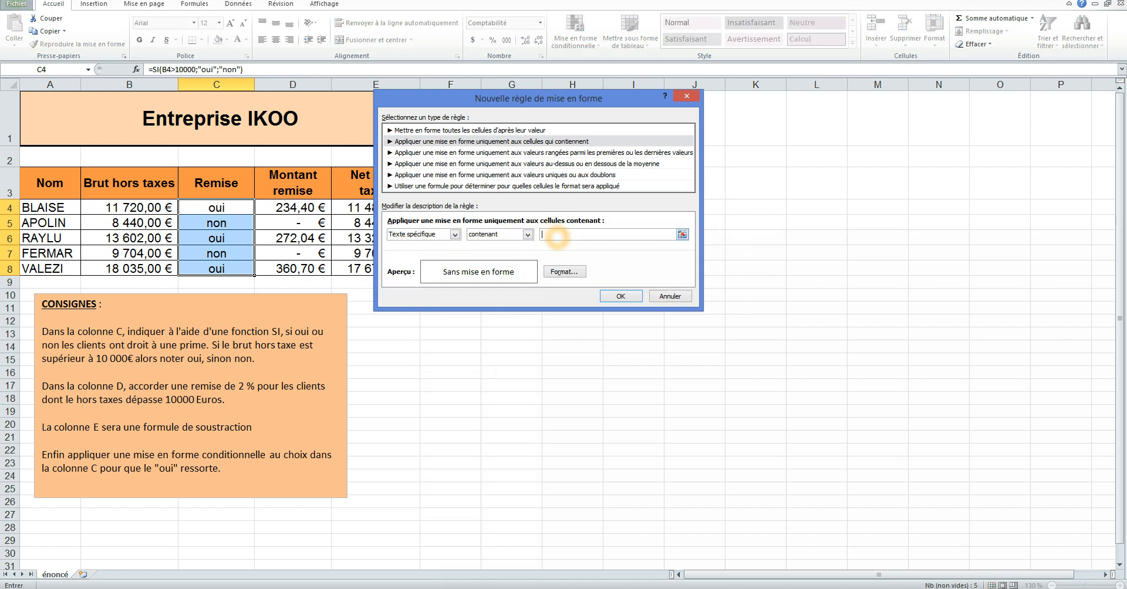
text(oui)
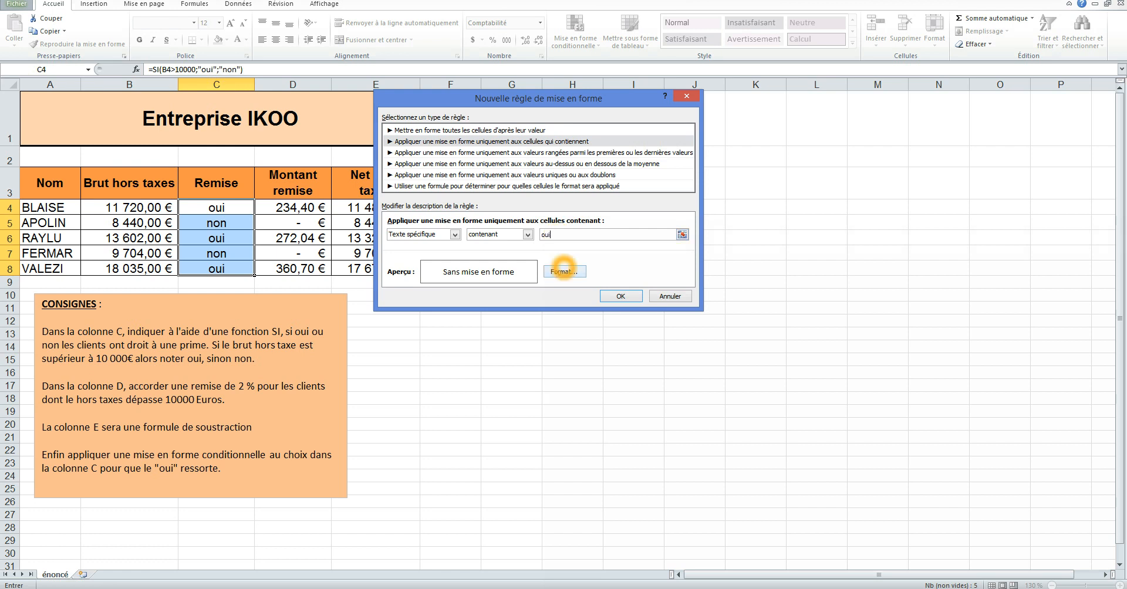
Give the "oui" rule a light olive-green background fill and apply it to the Remise cells.
click(565, 271)
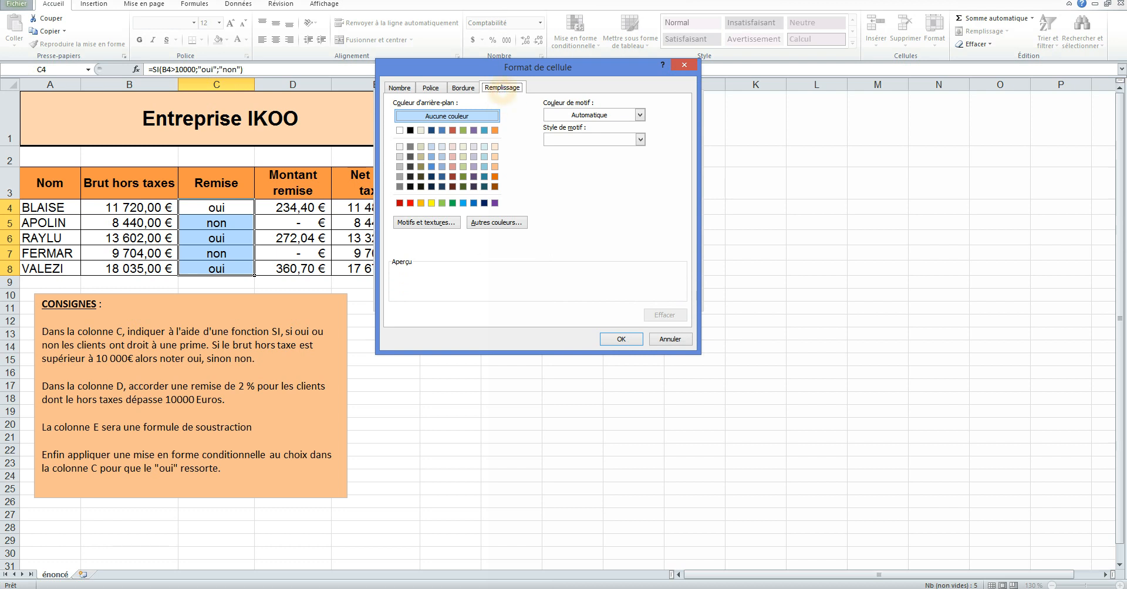
click(463, 166)
click(621, 340)
click(626, 295)
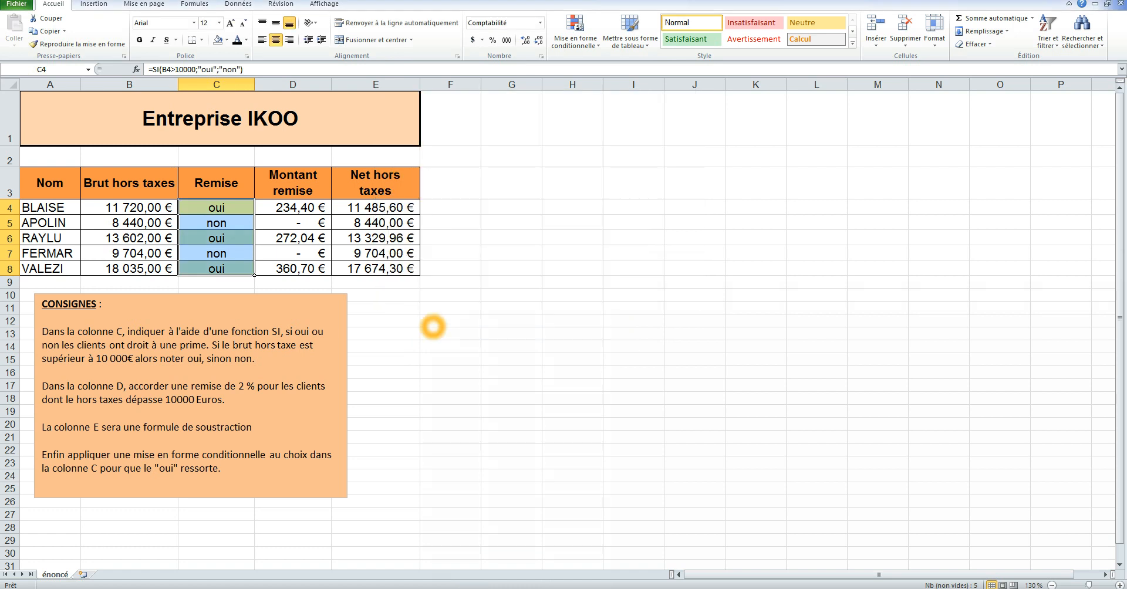
click(457, 304)
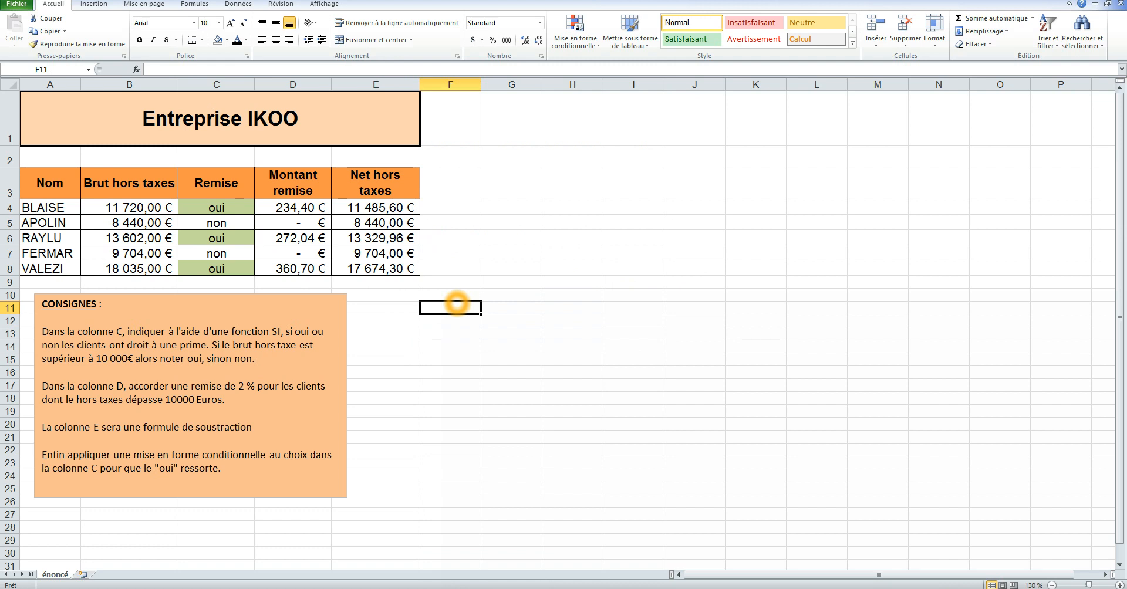
click(300, 207)
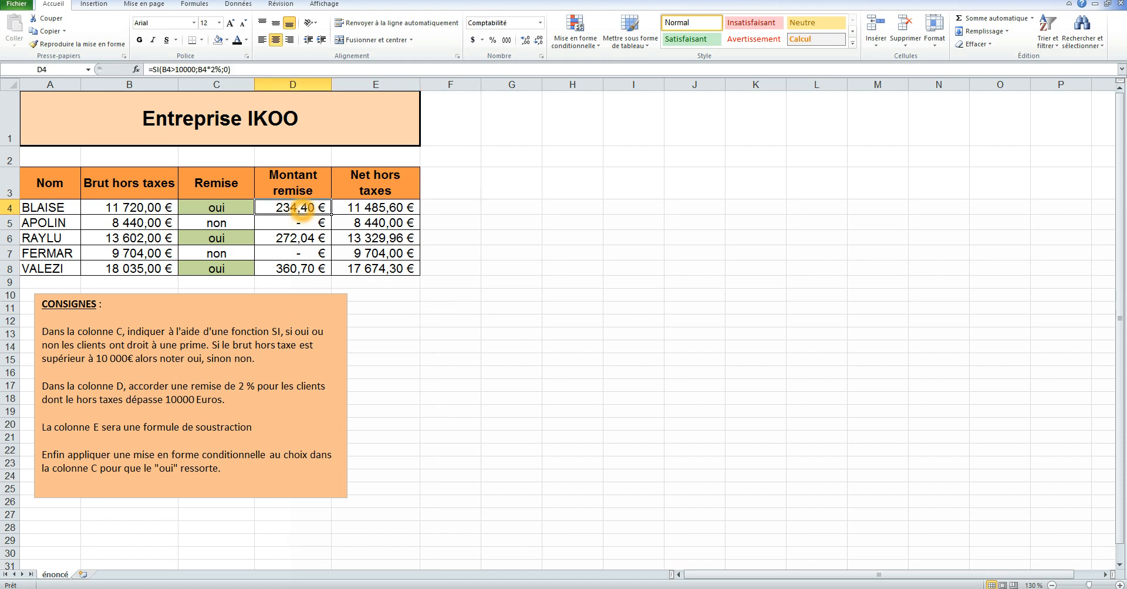